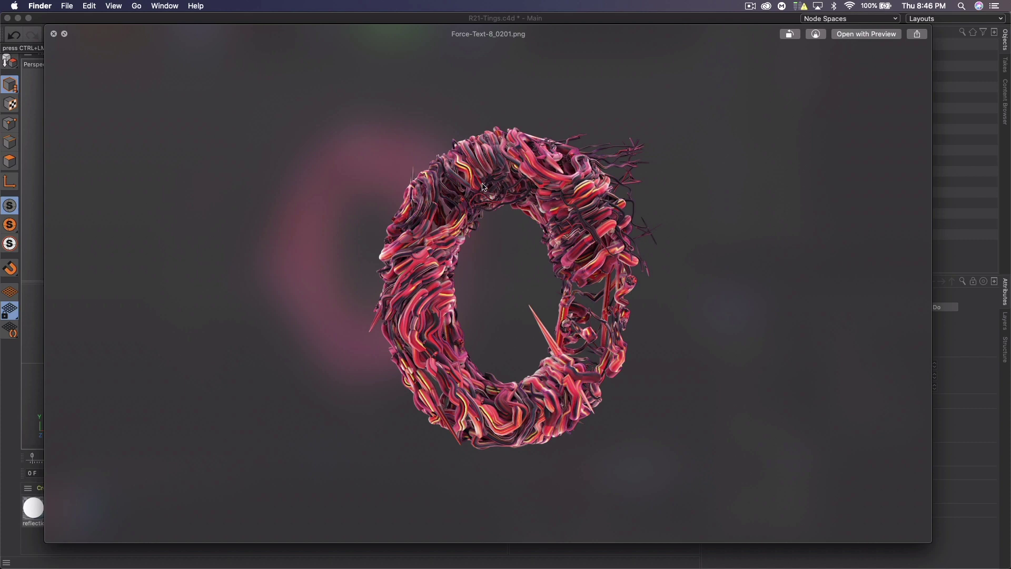
- Look through the rendered Force-Text letters and the finished Ice, Fire and Earth posters, and close the preview
key(Up)
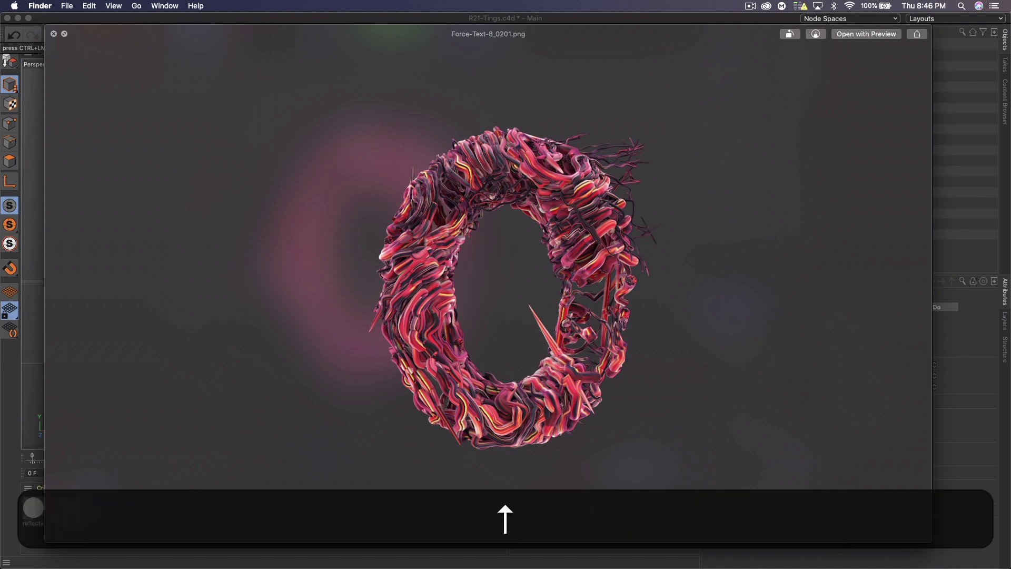
key(Up)
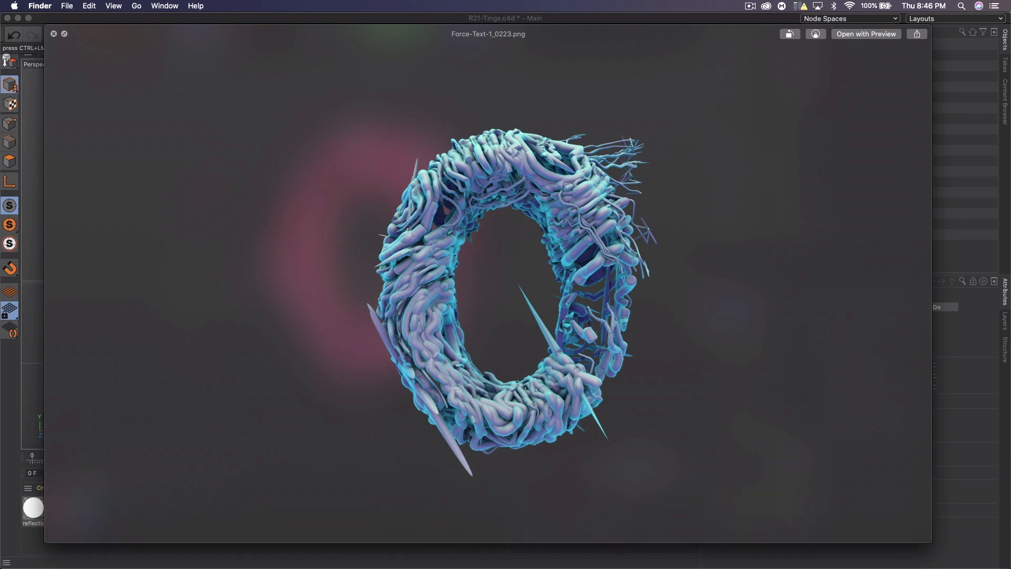
key(Up)
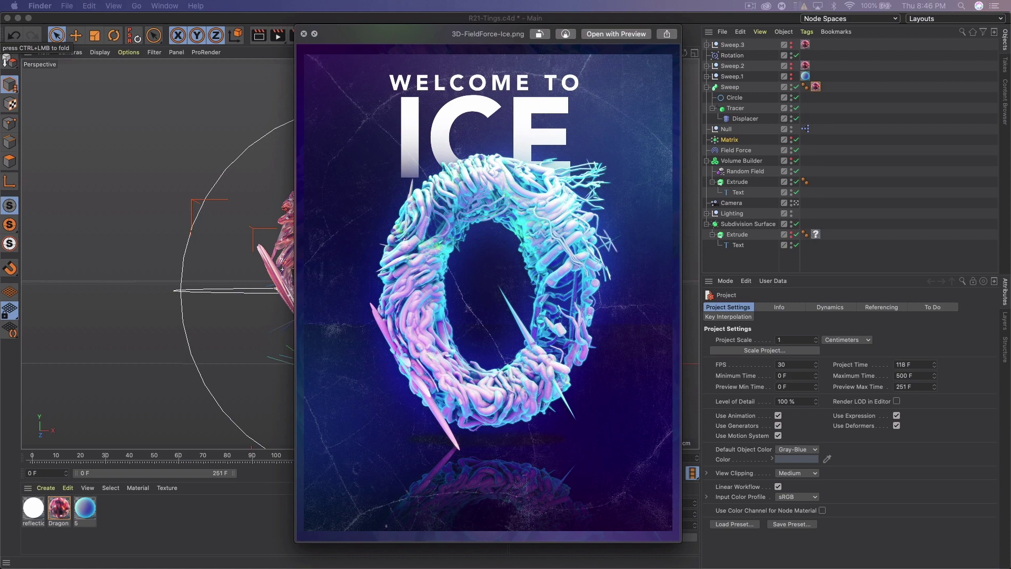
key(Up)
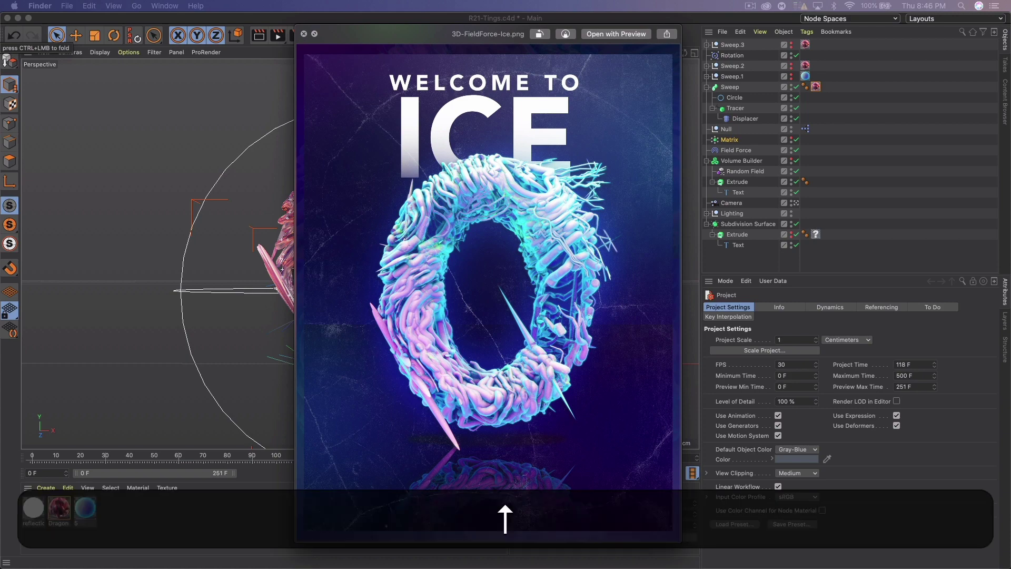
key(Up)
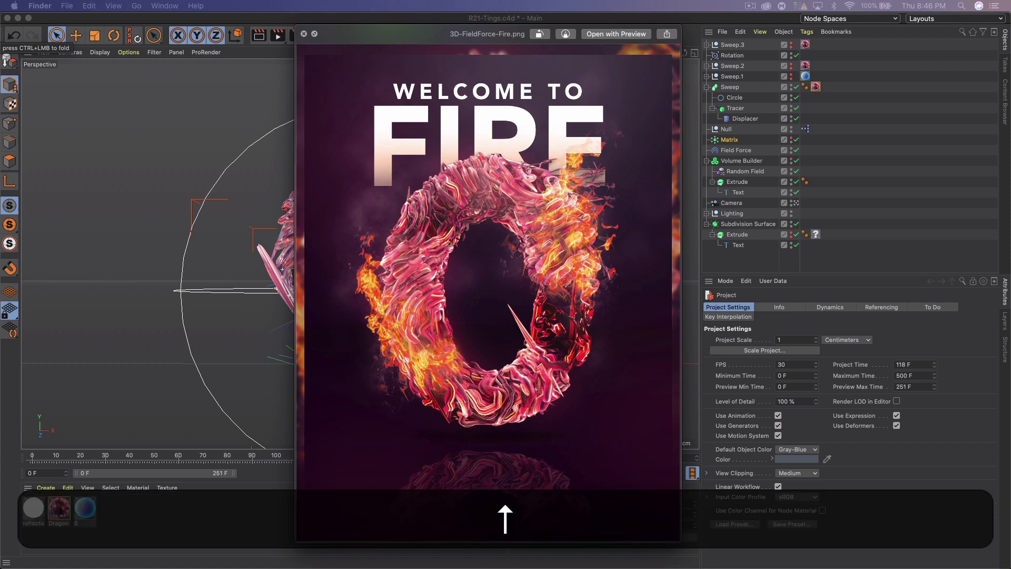
key(Up)
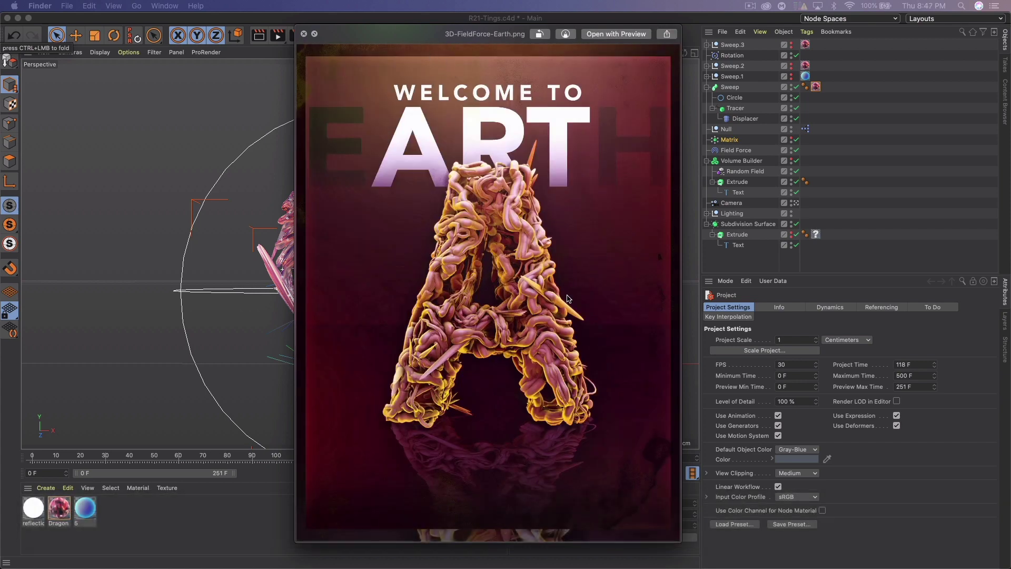
key(space)
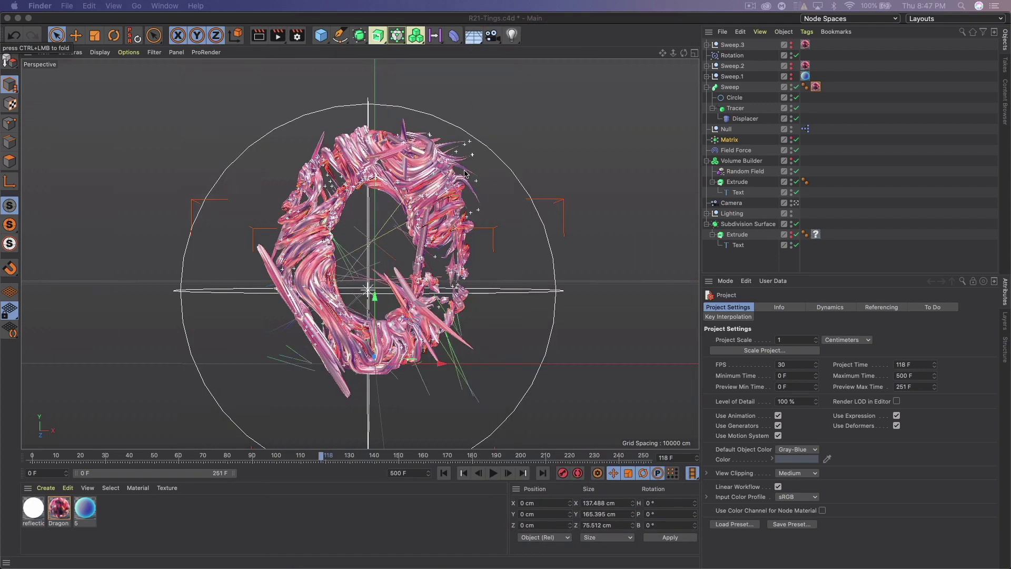
click(119, 516)
drag(119, 516, 57, 508)
click(121, 513)
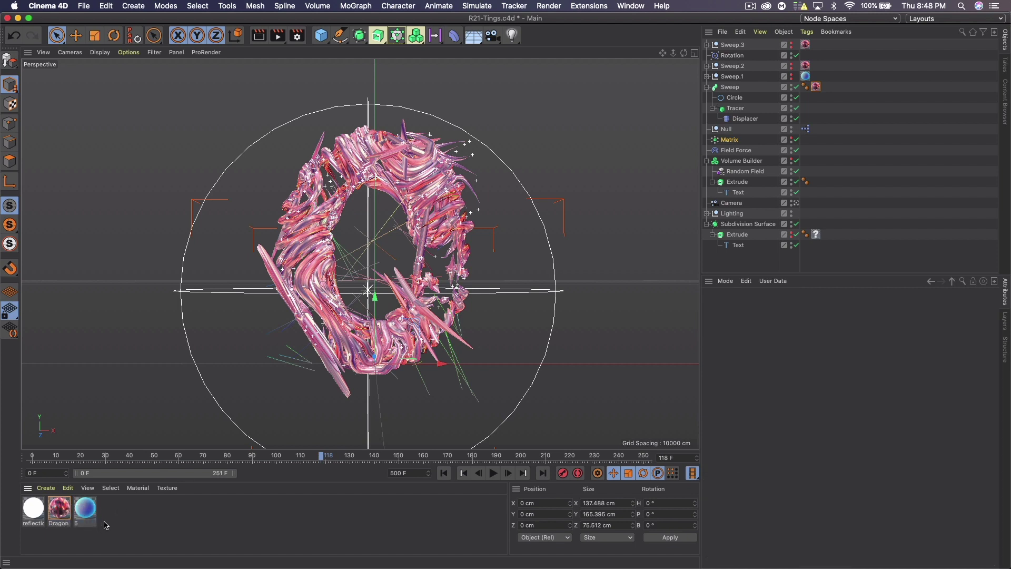
- Switch to the Lightroom.c4d project containing only the camera and lighting
click(84, 4)
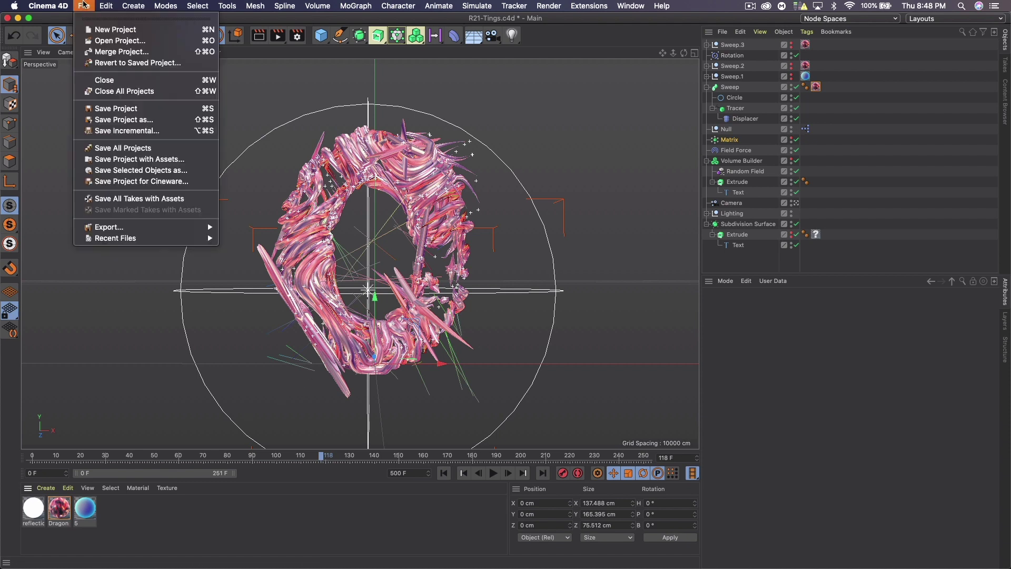
mouse_move(182, 239)
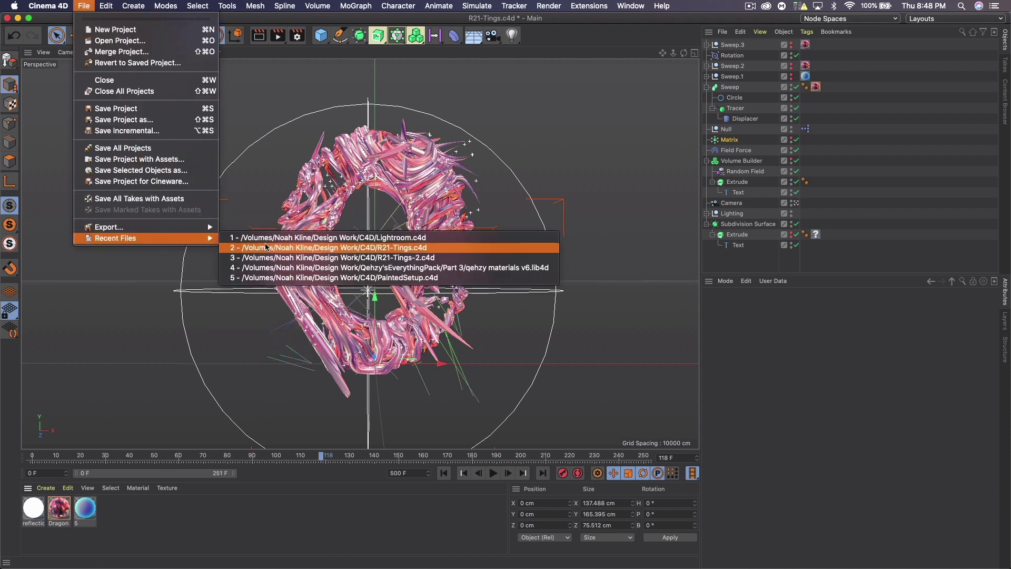
click(269, 247)
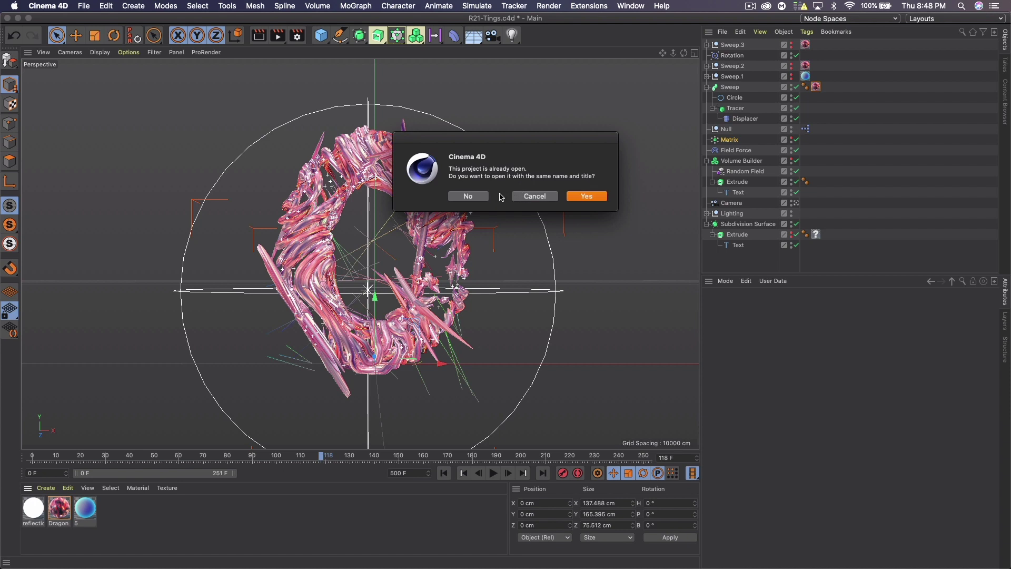
click(527, 197)
click(630, 6)
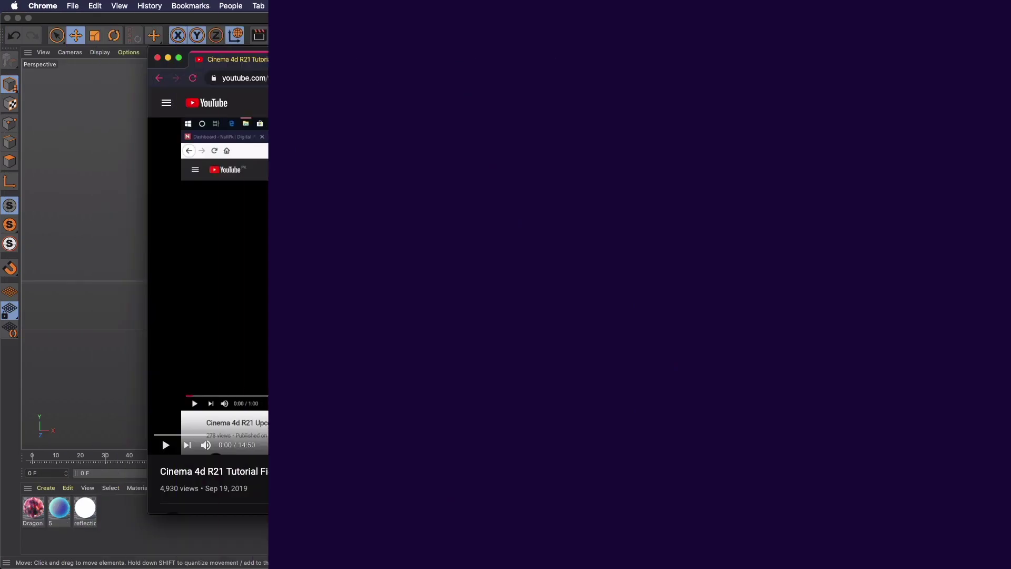
- Examine the title, channel and description links on the YouTube page of the R21 Field Force tutorial, and minimise the browser
scroll(543, 245, down, 5)
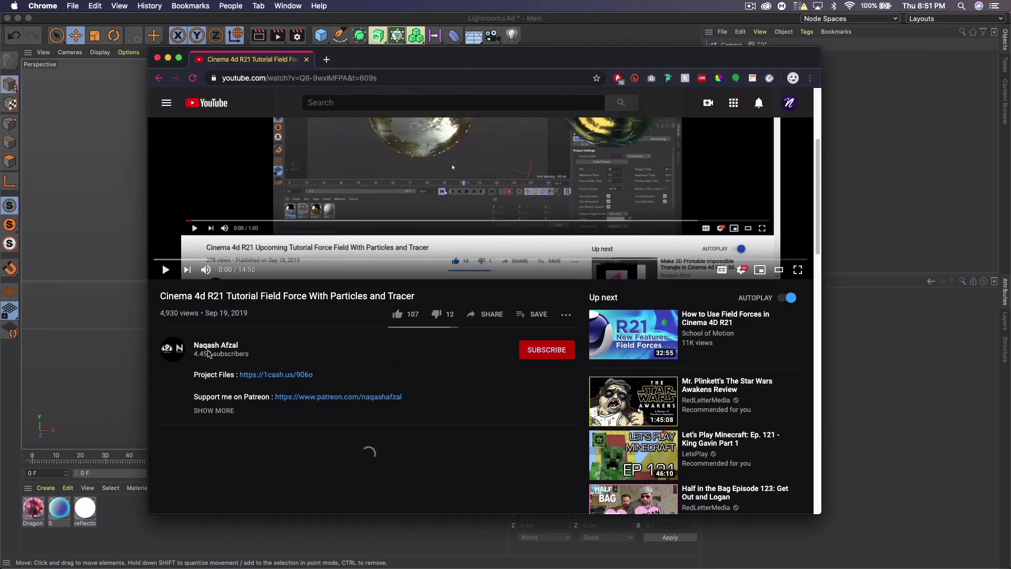
drag(268, 348, 191, 345)
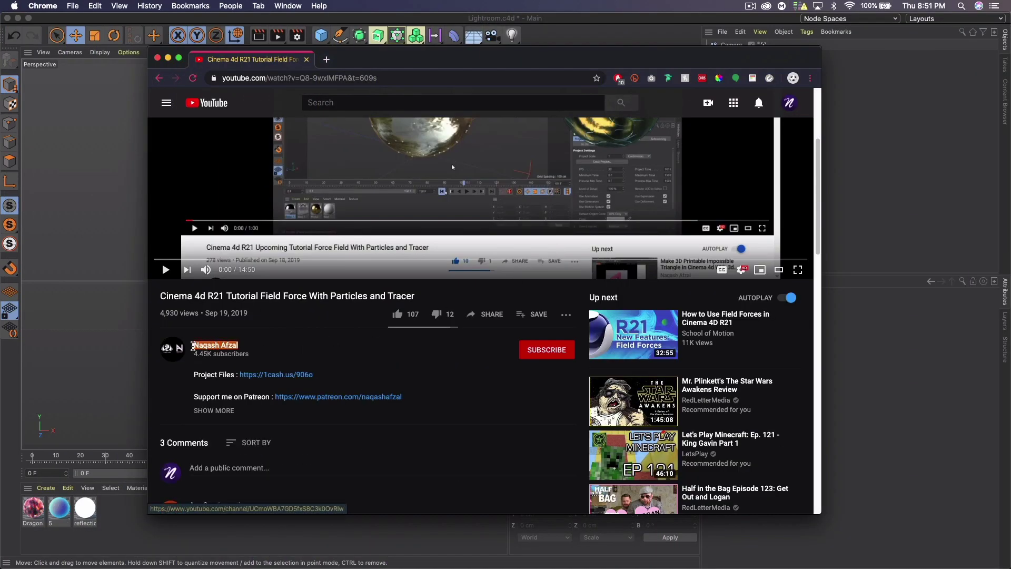
scroll(411, 363, up, 3)
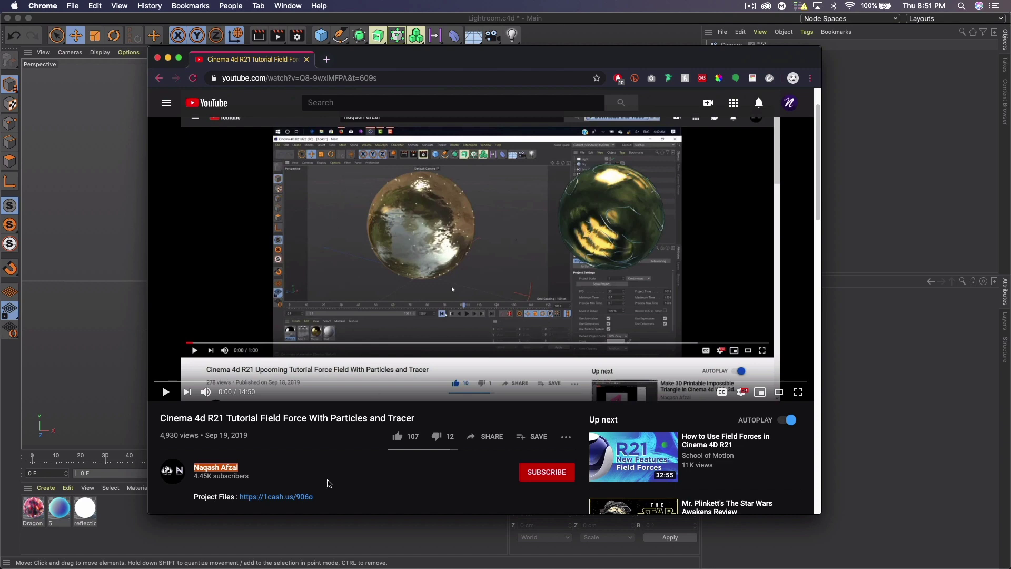
scroll(266, 454, down, 1)
click(294, 449)
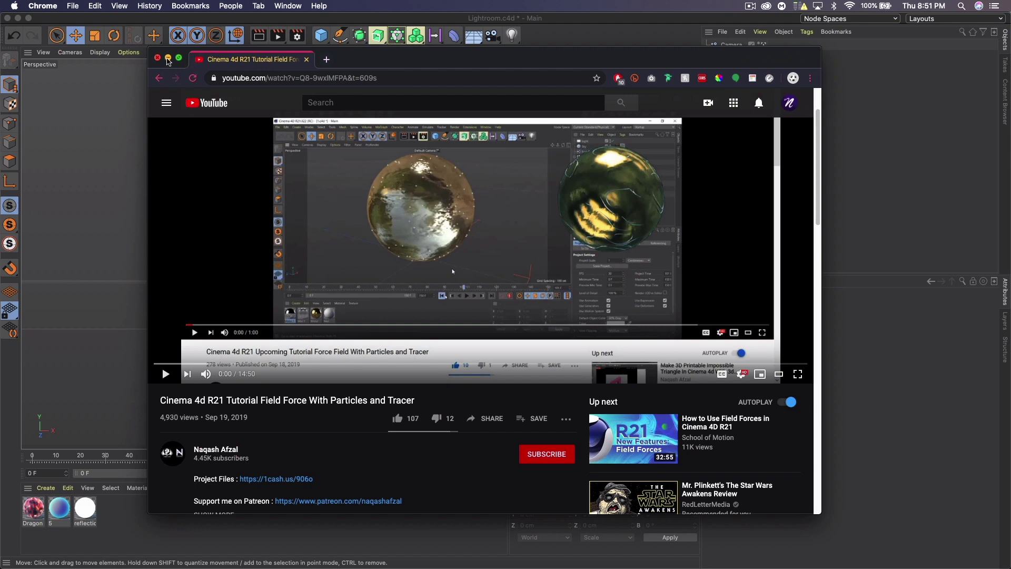
click(167, 59)
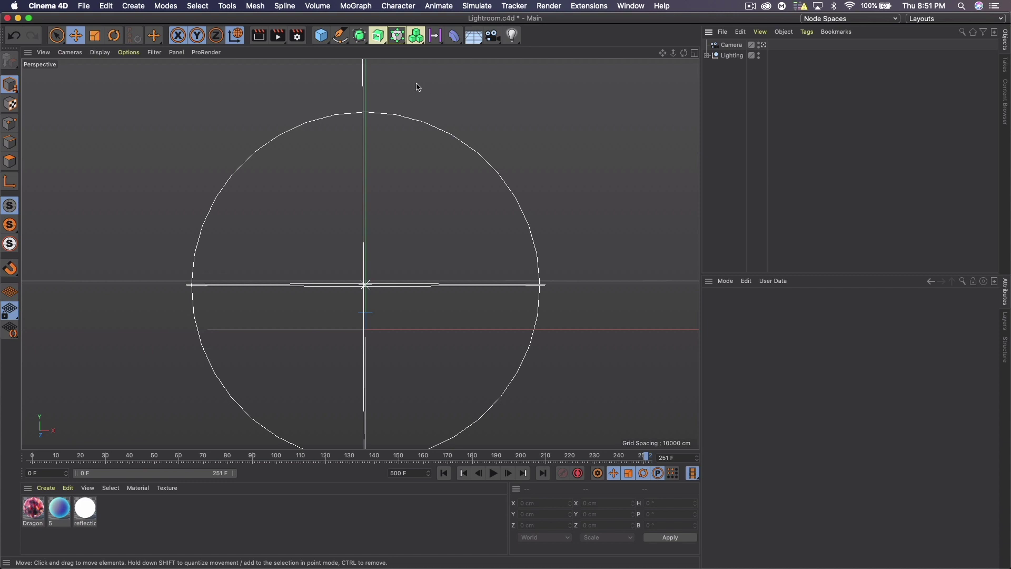
- Add a MoText object to the scene with its alignment set to Middle
click(356, 6)
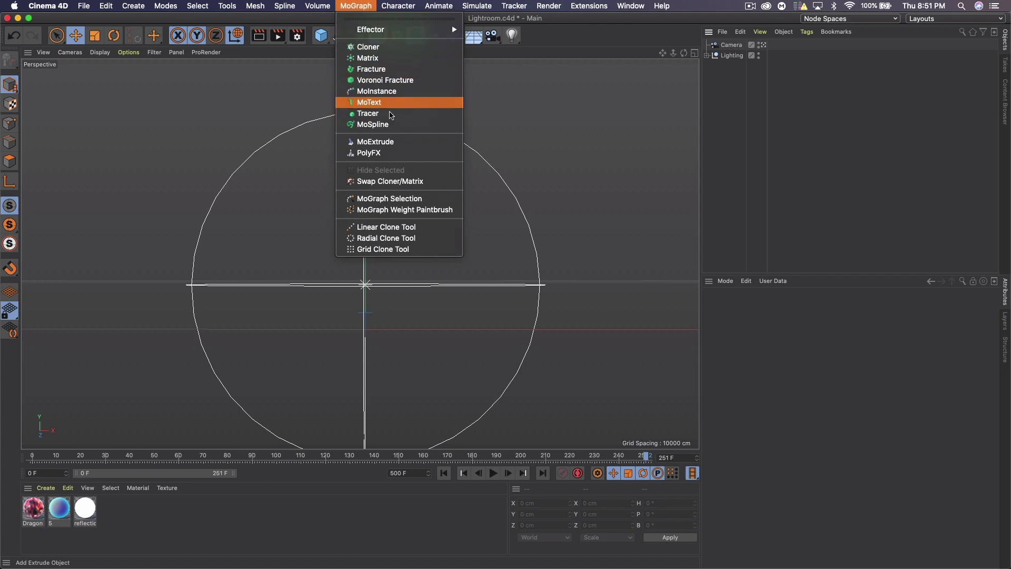
click(371, 108)
click(785, 427)
click(787, 447)
- Set the MoText object's text to O and its font to Adobe Gothic Std
double_click(737, 365)
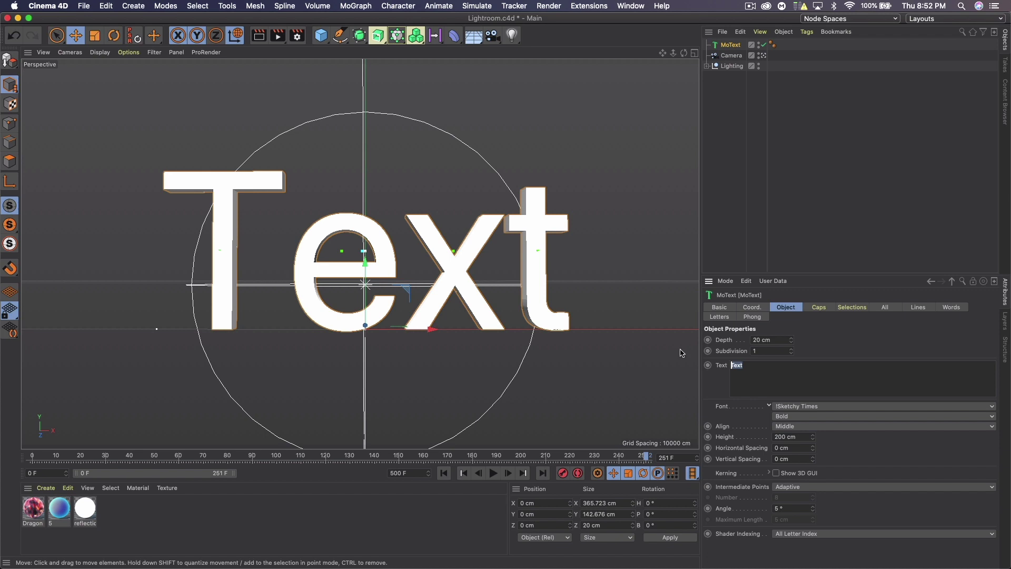
key(shift)
text(O)
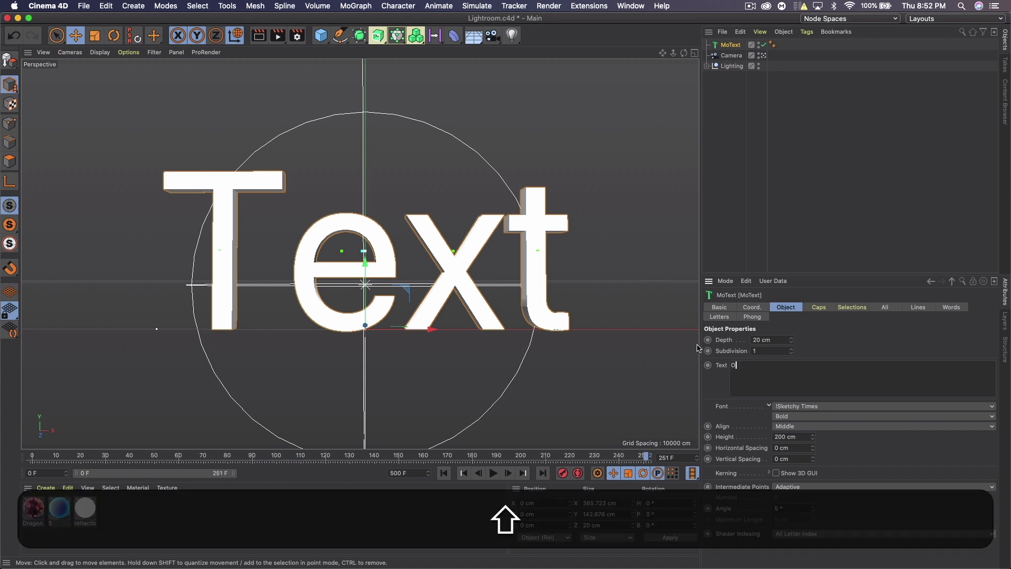
click(782, 407)
scroll(730, 345, down, 10)
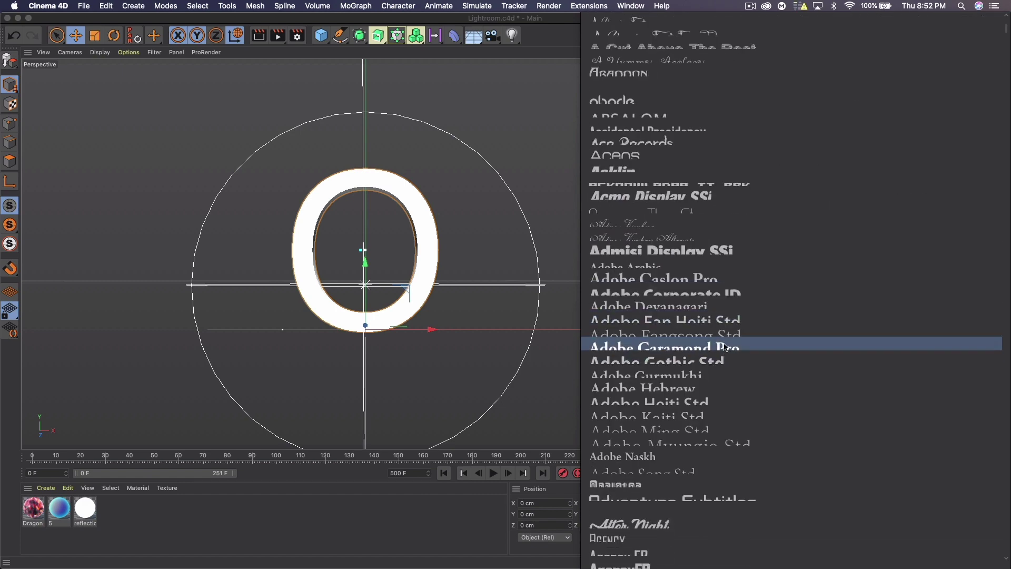
click(726, 360)
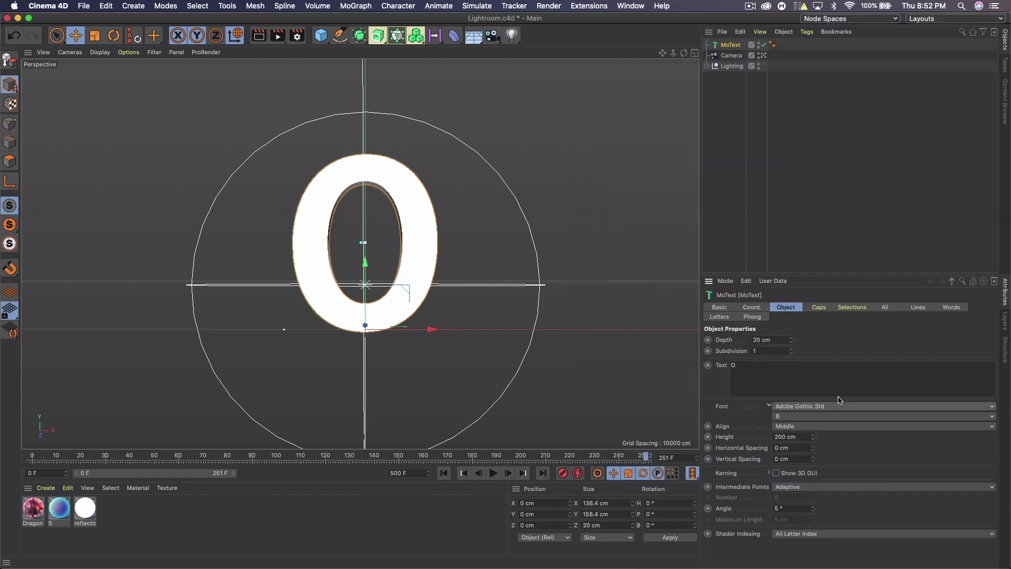
- Set the MoText depth to 50 cm and give both caps a Step bevel of about 10.3 cm
click(773, 340)
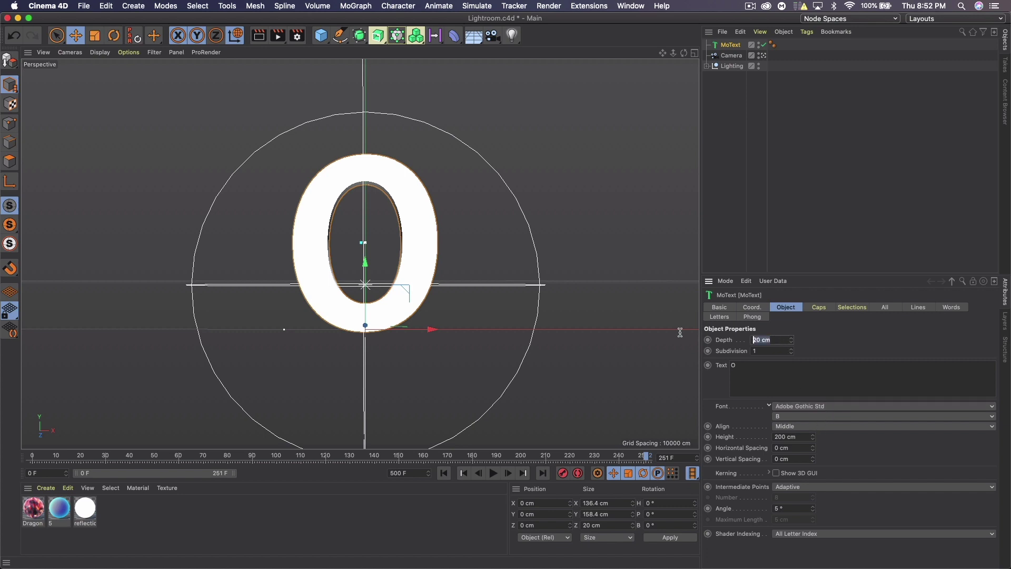
text(50)
click(818, 307)
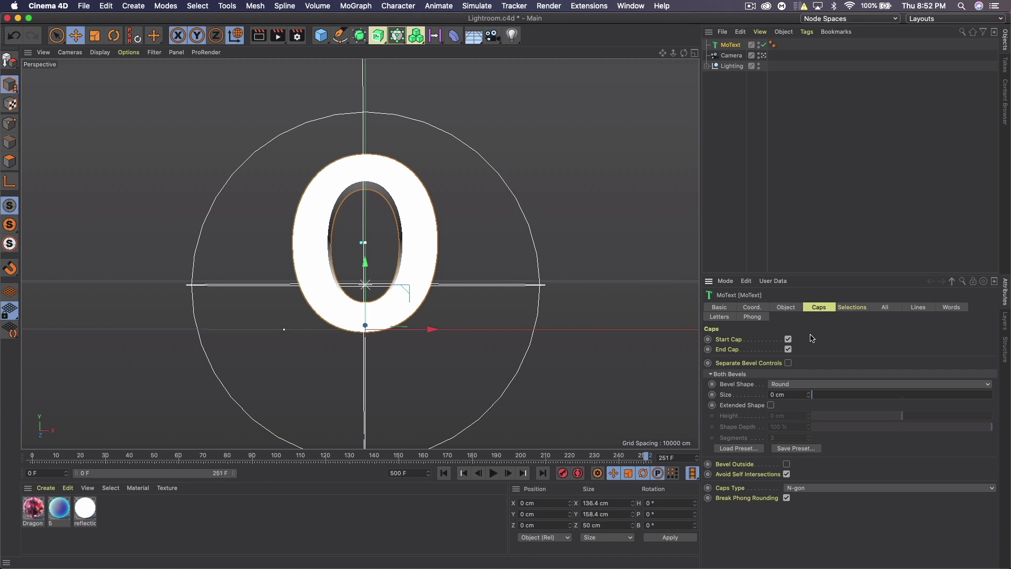
click(780, 386)
click(790, 428)
mouse_move(814, 399)
mouse_down()
mouse_move(850, 398)
mouse_move(832, 398)
mouse_up()
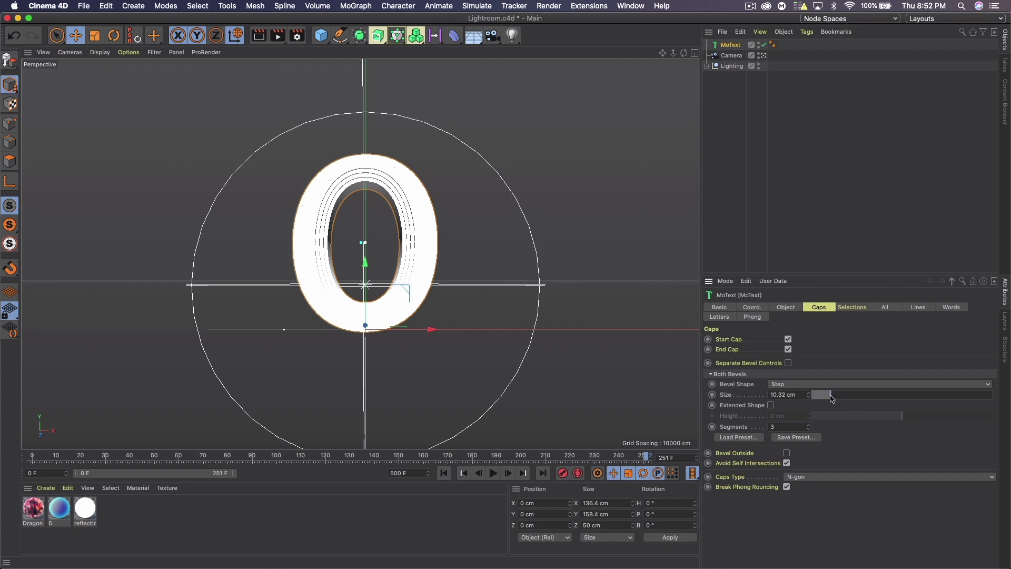
- Leave the camera view, inspect the stepped bevel on the letter O from the side, and return to the camera
click(762, 55)
drag(683, 53, 679, 131)
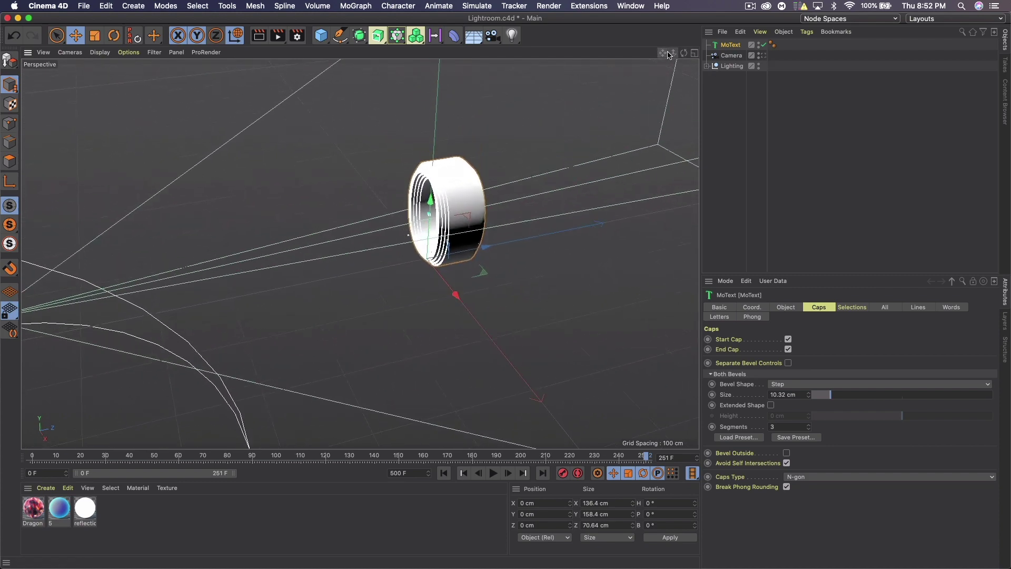
mouse_move(663, 53)
mouse_down()
mouse_move(685, 55)
mouse_move(676, 62)
mouse_up()
scroll(360, 255, down, 3)
scroll(360, 254, up, 10)
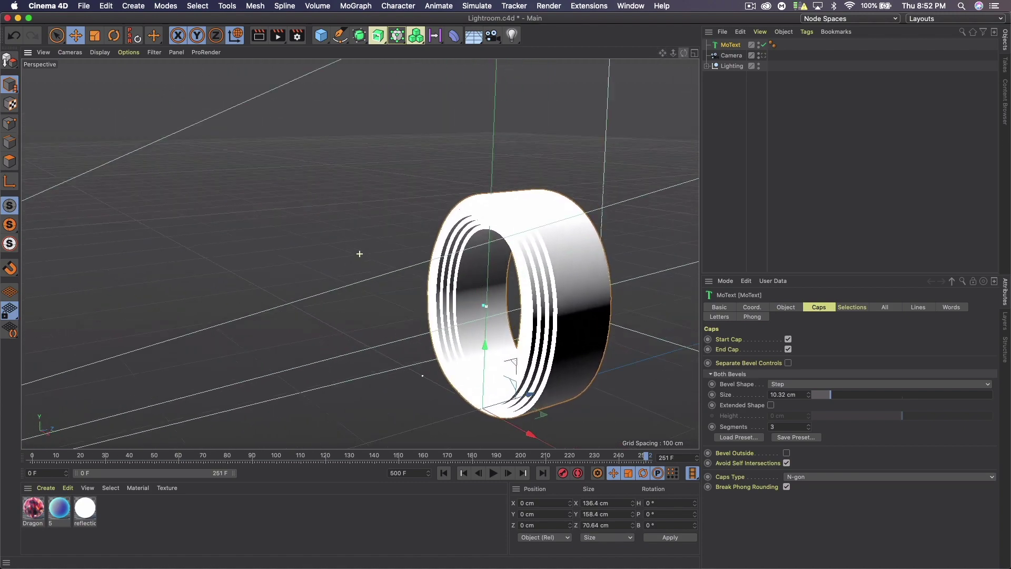
scroll(360, 254, down, 8)
drag(663, 53, 705, 54)
click(762, 55)
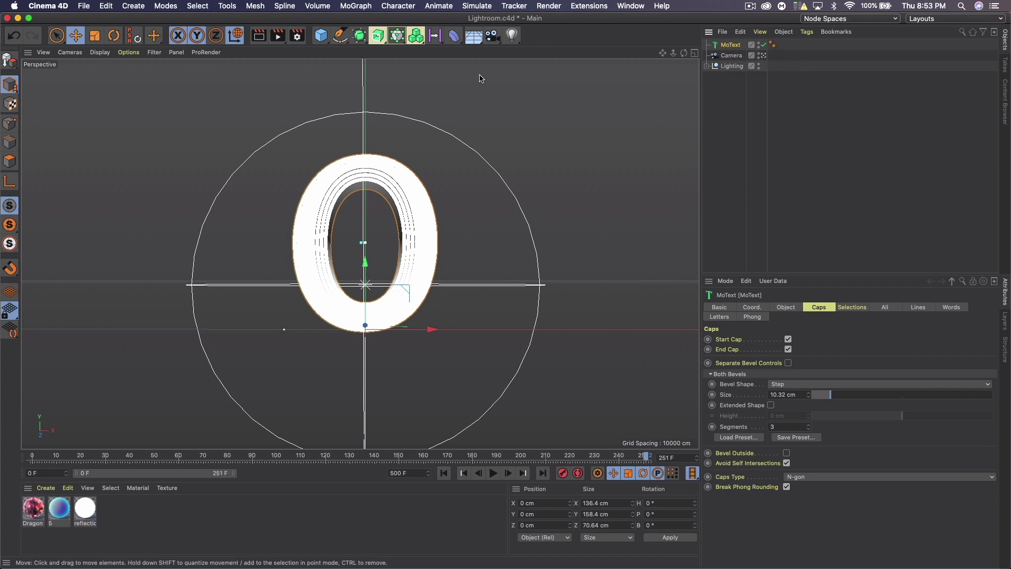
click(341, 46)
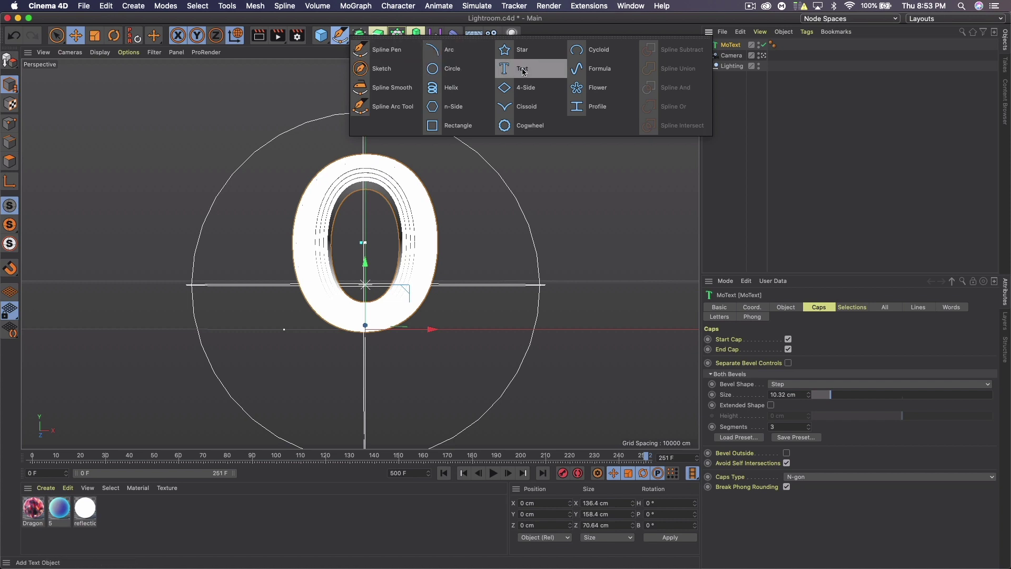
click(357, 48)
drag(378, 36, 606, 48)
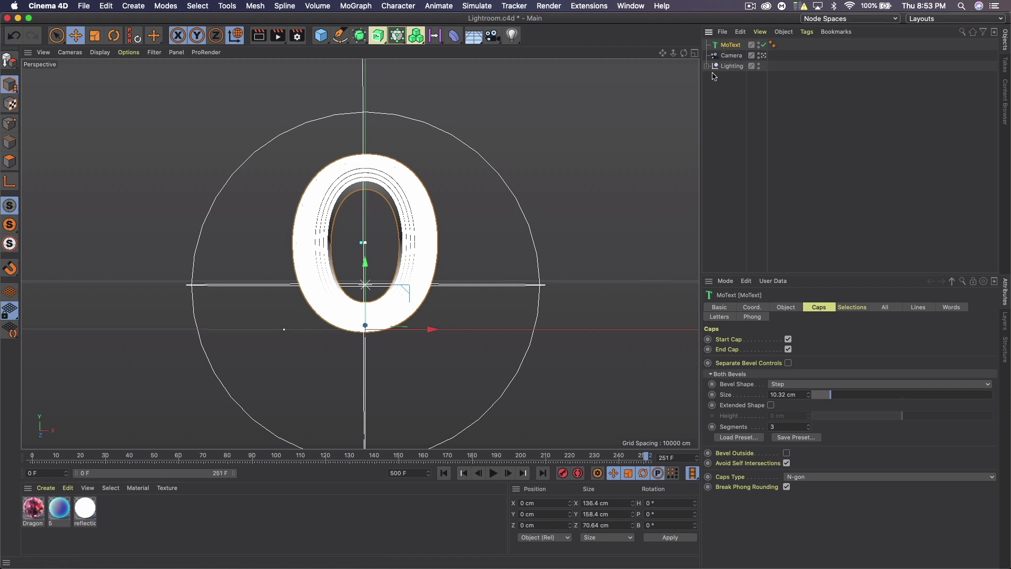
- Make the MoText object editable and expand its hierarchy down to the O extrude
key(c)
click(707, 45)
click(712, 56)
click(717, 66)
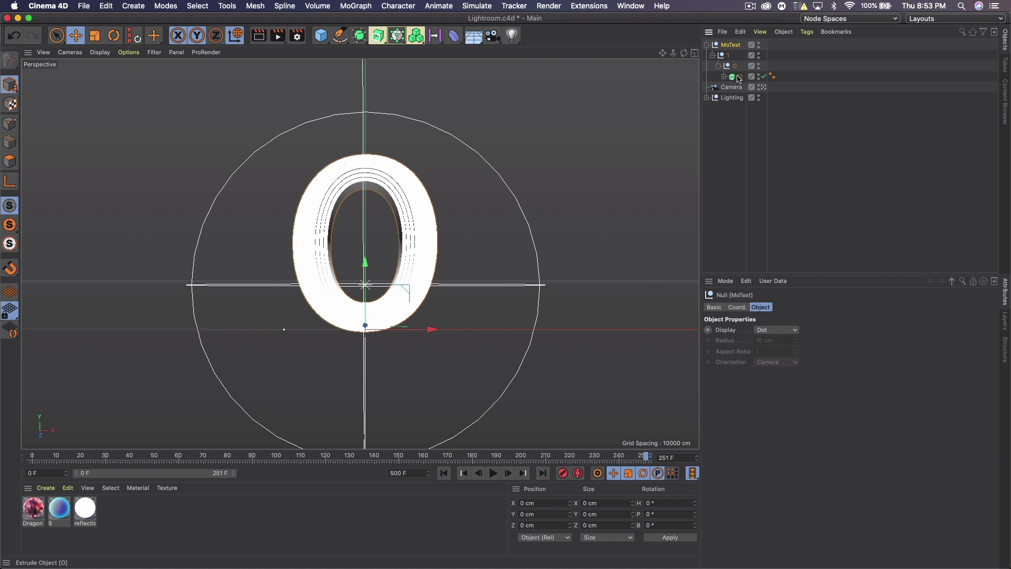
- Move the O extrude out to the top level of the hierarchy and delete the leftover MoText null group
drag(740, 79, 736, 47)
click(735, 56)
key(BackSpace)
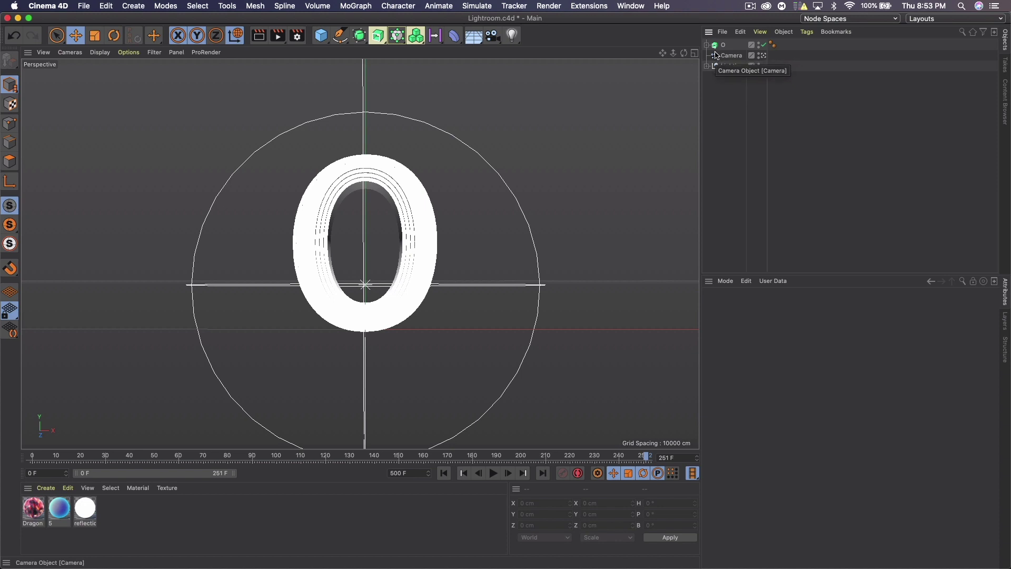
- Add a Volume Builder and make the O extrude its child
click(416, 37)
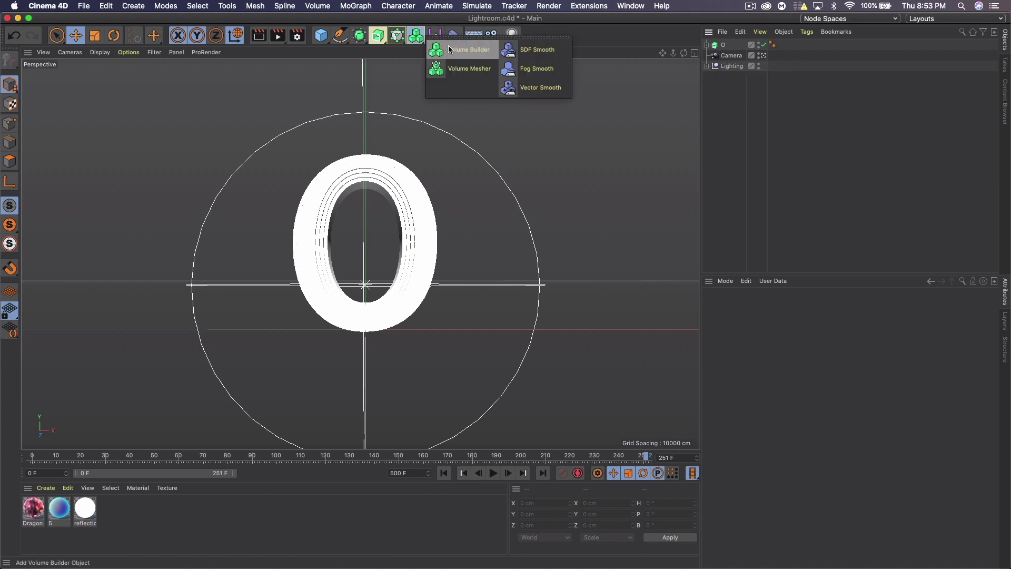
click(466, 49)
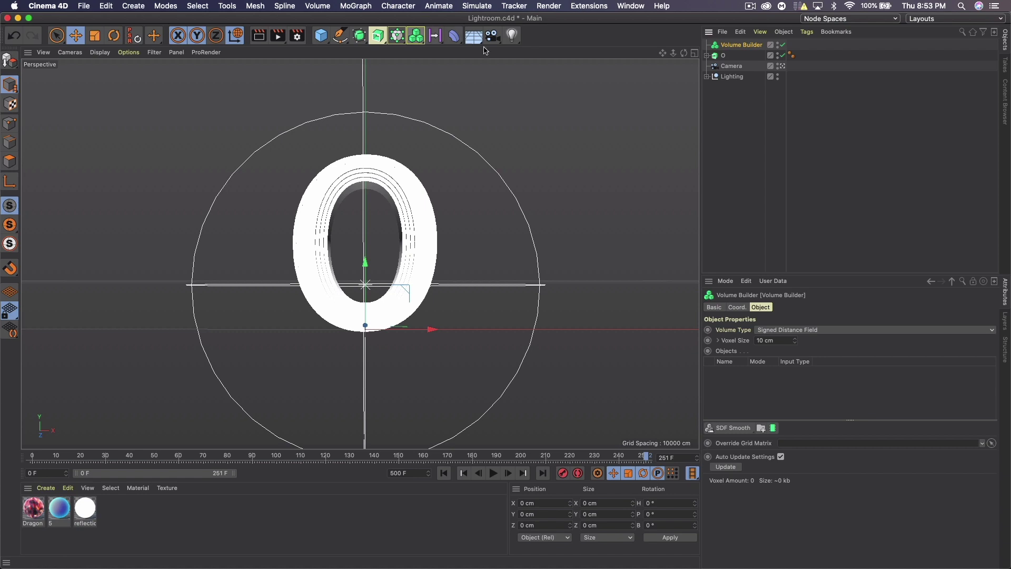
drag(726, 56, 735, 49)
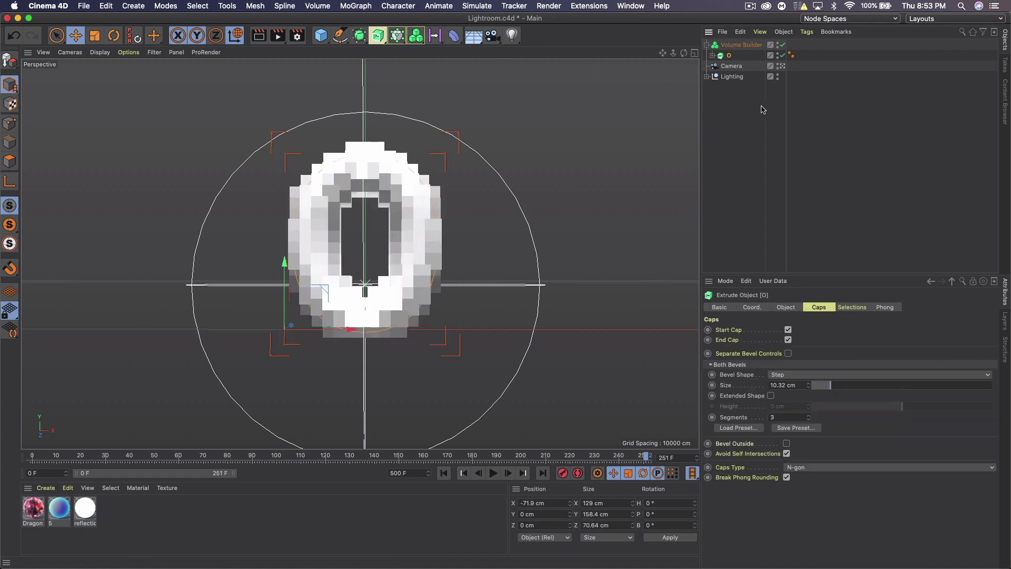
- Set the Volume Builder's volume type to Vector and its voxel size to 2 cm
click(734, 46)
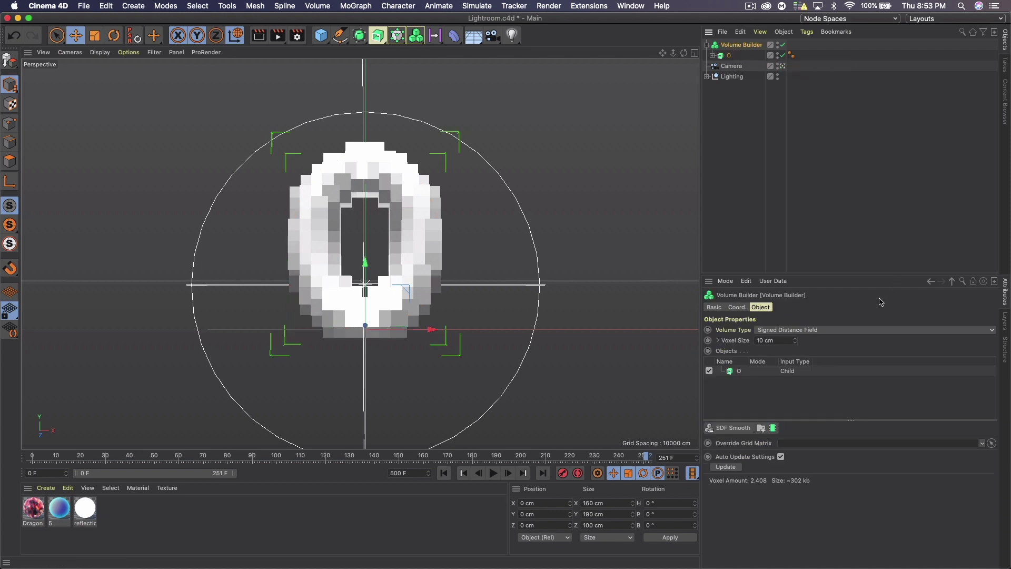
click(825, 330)
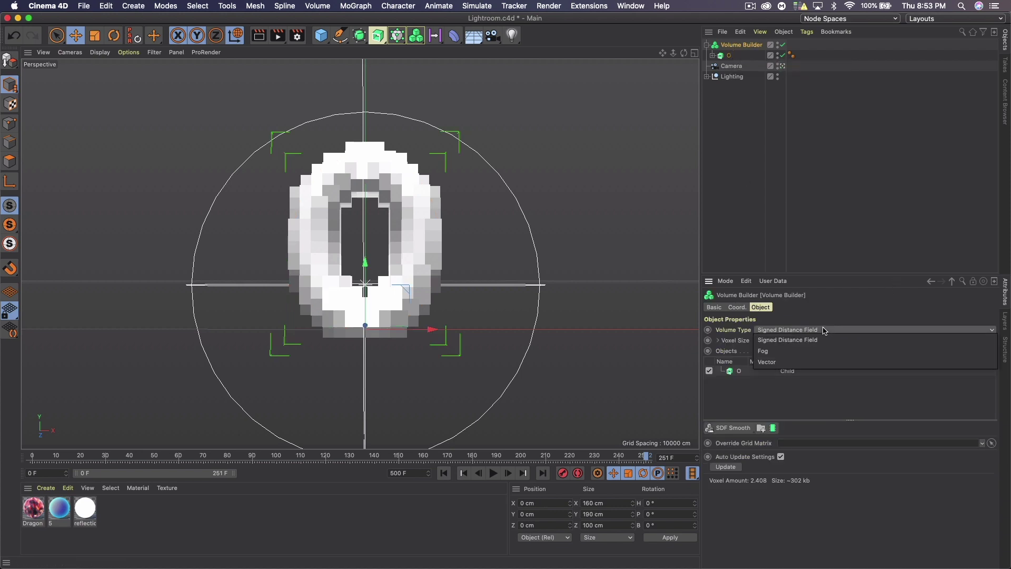
click(797, 356)
text(2)
key(Return)
- Add a Random Field, keep its Perlin noise type, and set its scale to 1000 %
click(433, 37)
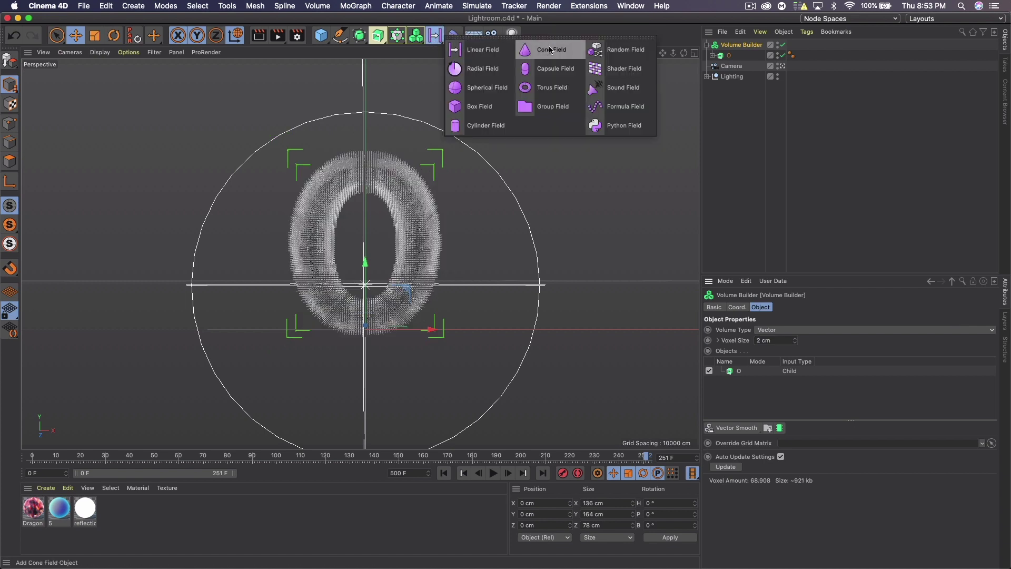
click(625, 50)
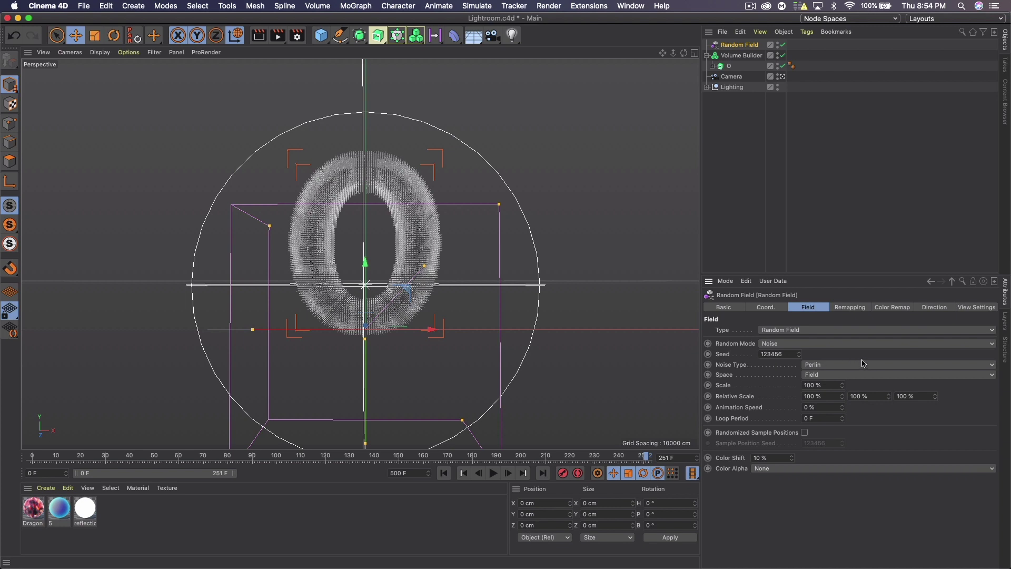
click(816, 366)
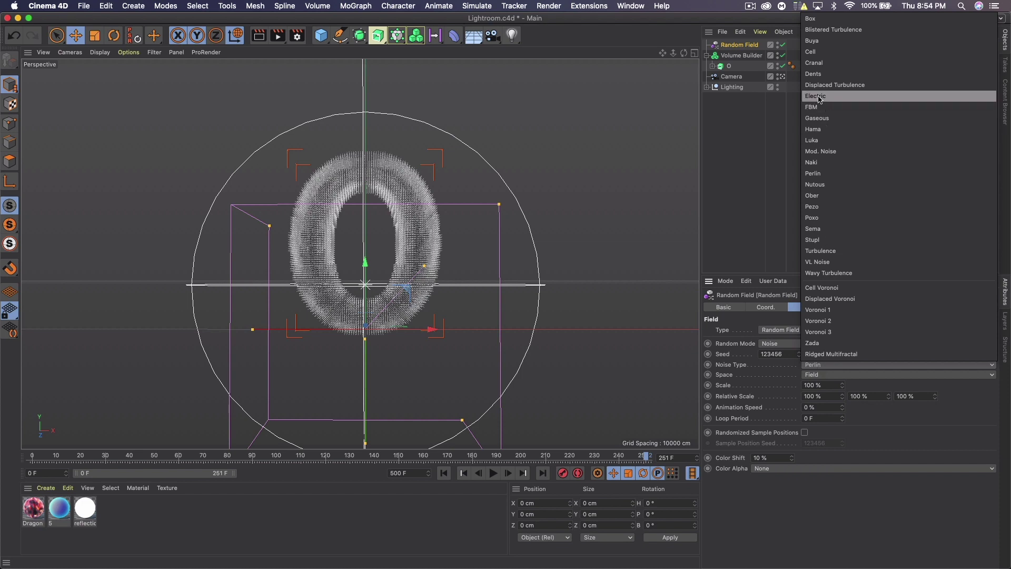
click(858, 525)
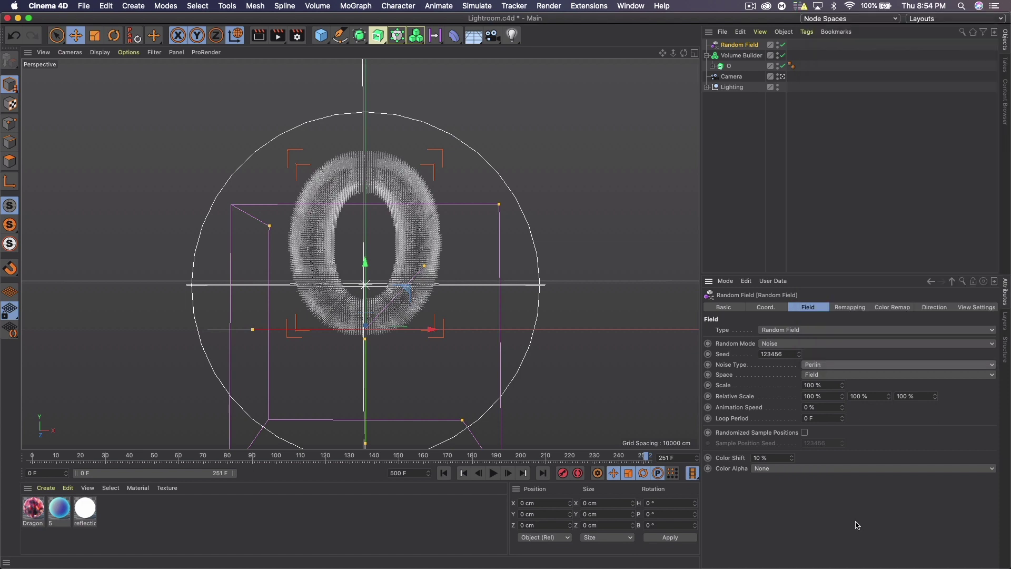
click(825, 385)
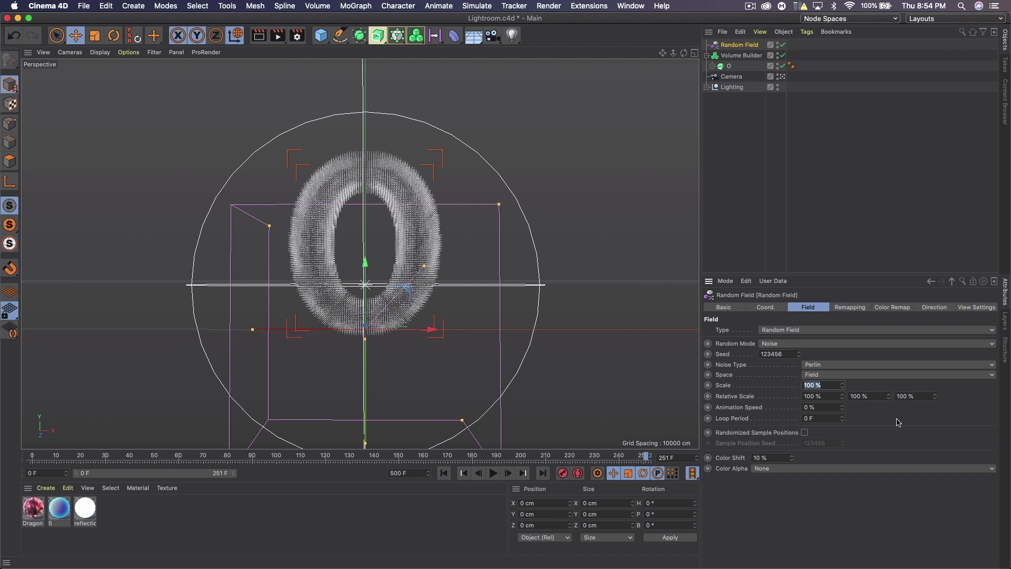
text(10)
key(Return)
- Make the Random Field a child of the Volume Builder and set its blend mode there to Cross
drag(732, 47, 736, 59)
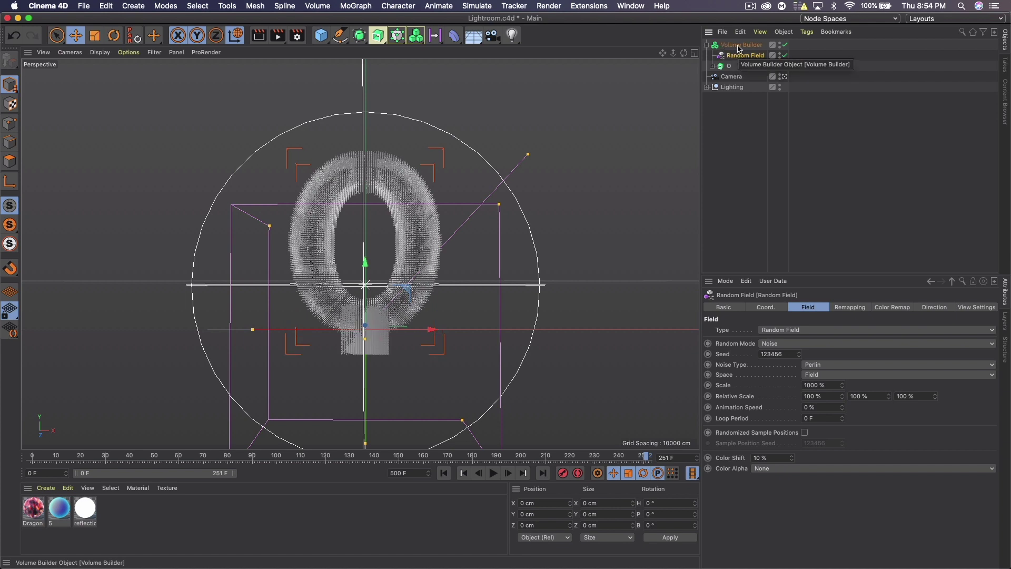
click(739, 46)
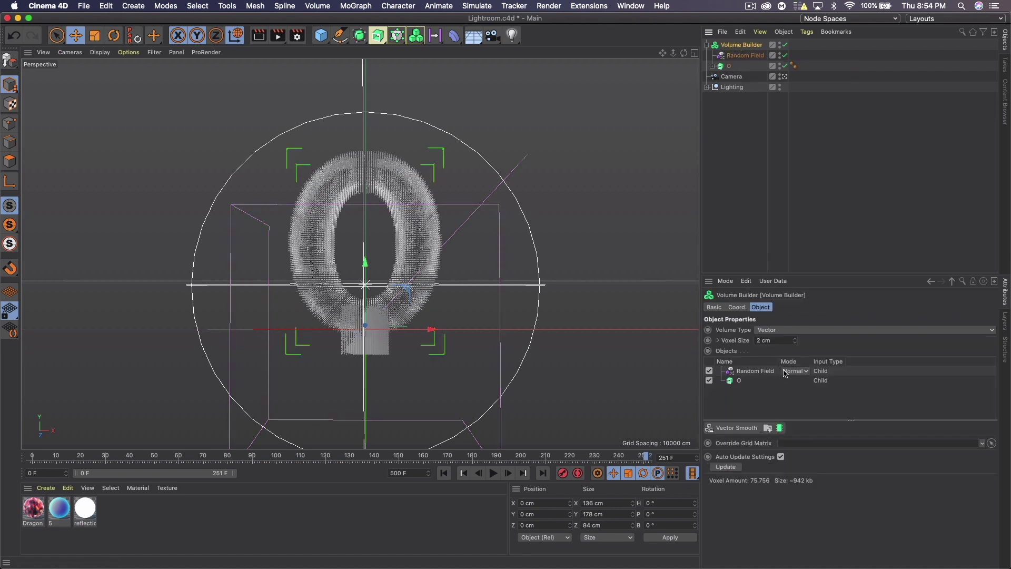
click(784, 373)
click(800, 416)
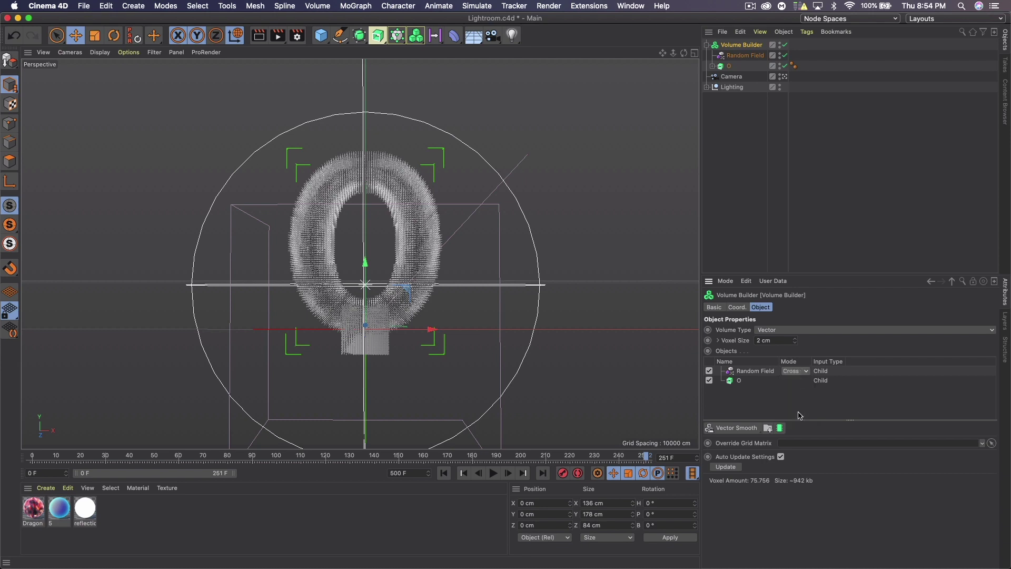
- Leave the camera view and raise the Random Field to about Y 71 cm, around the middle of the O
click(749, 373)
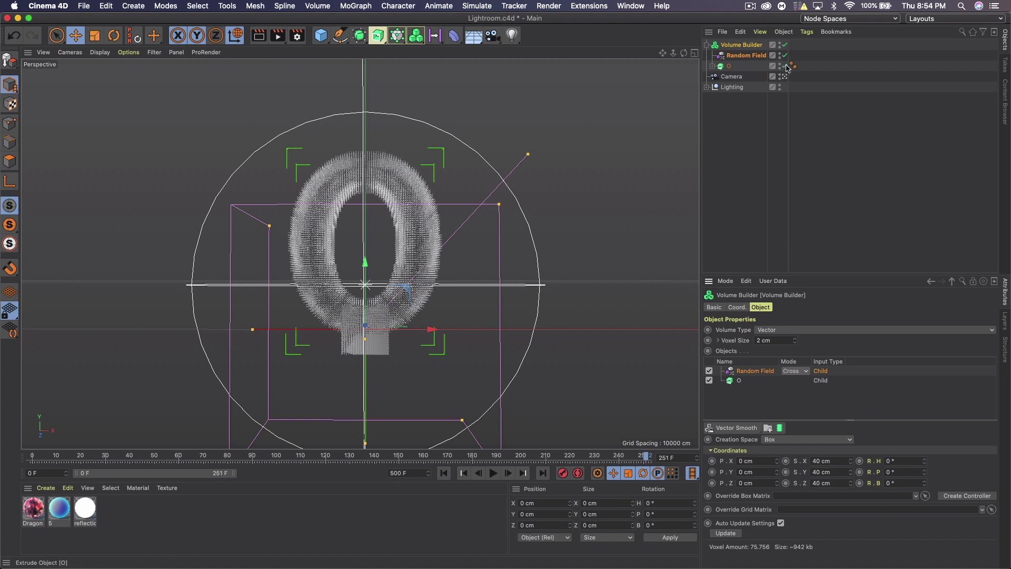
key(alt+h)
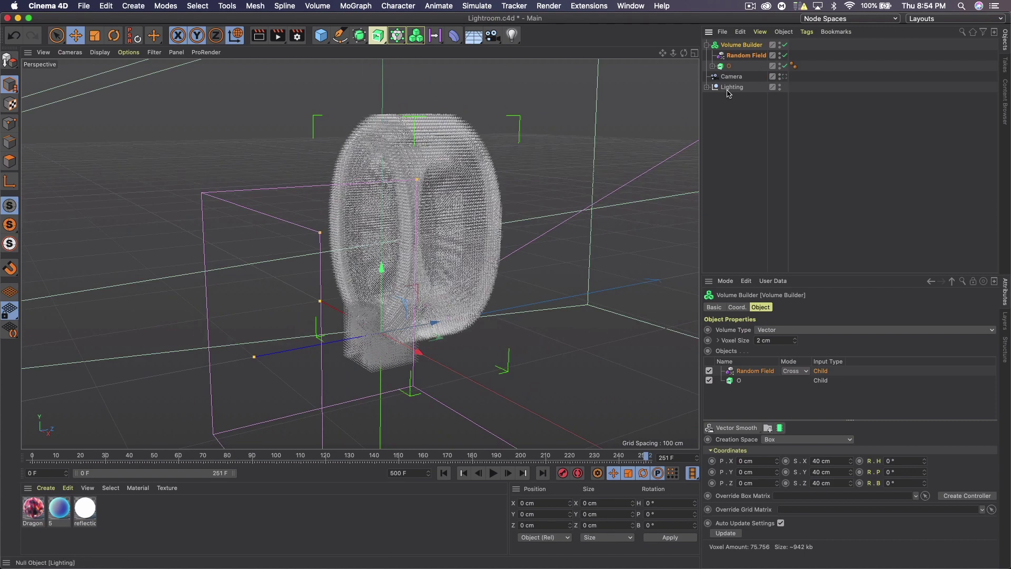
click(747, 203)
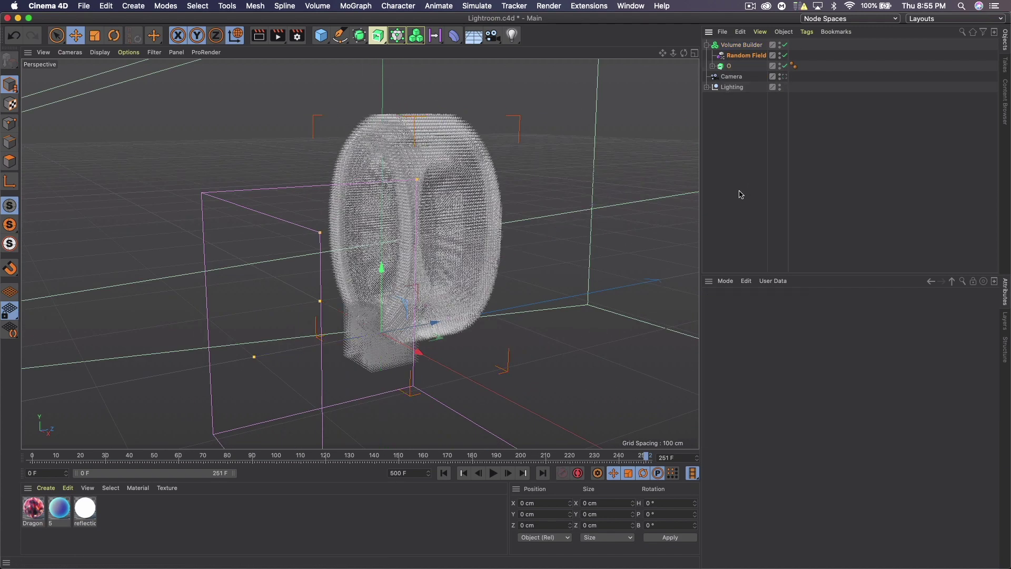
click(744, 56)
drag(377, 286, 386, 164)
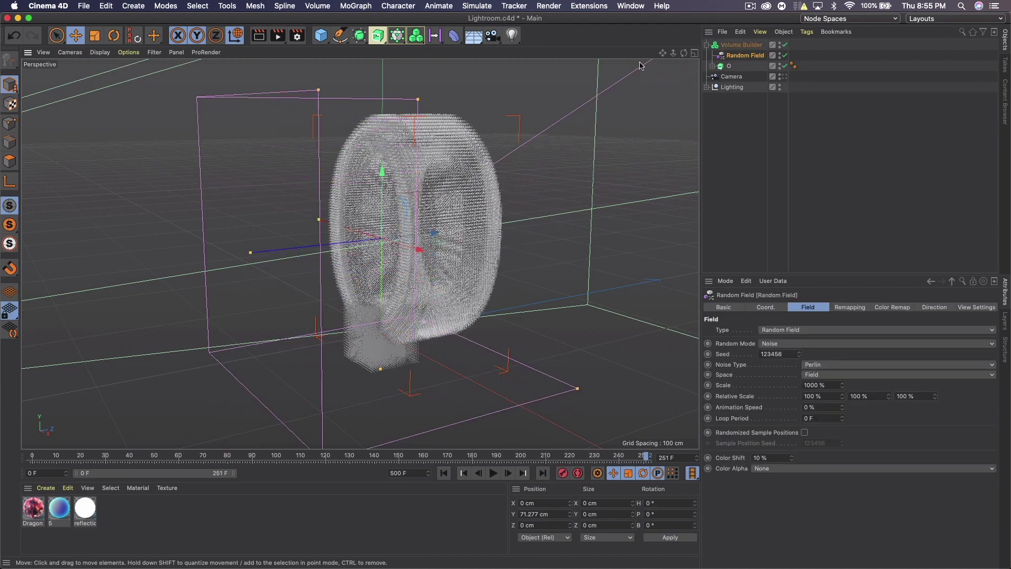
mouse_move(684, 52)
mouse_down()
mouse_move(658, 79)
mouse_move(671, 68)
mouse_up()
drag(360, 254, 369, 158)
- Set the Random Field's creation box in the Volume Builder to an X size of 200 cm and a Y size of 150 cm
click(743, 45)
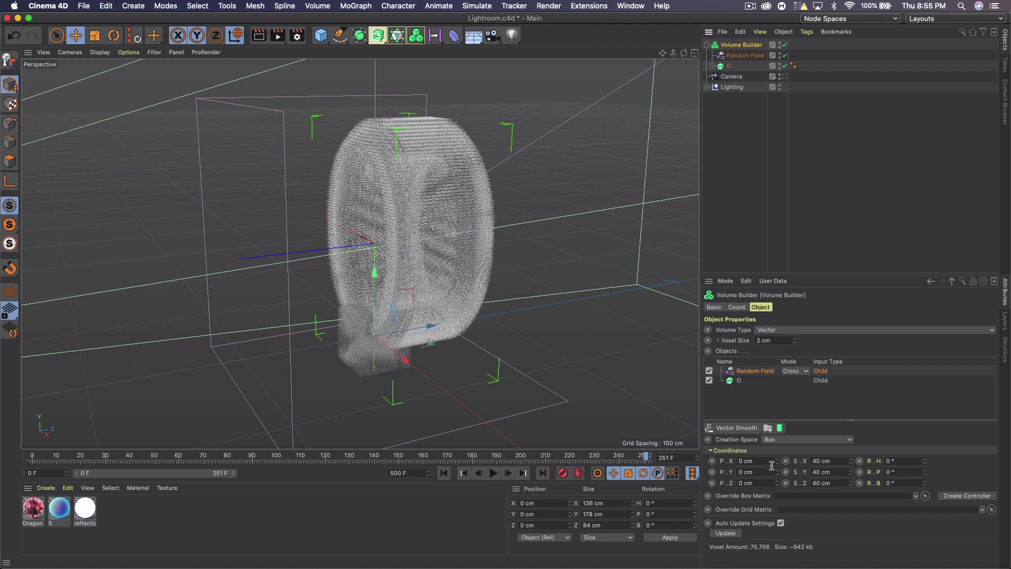
click(820, 462)
text(200)
key(Return)
drag(684, 53, 841, 429)
click(832, 470)
text(15)
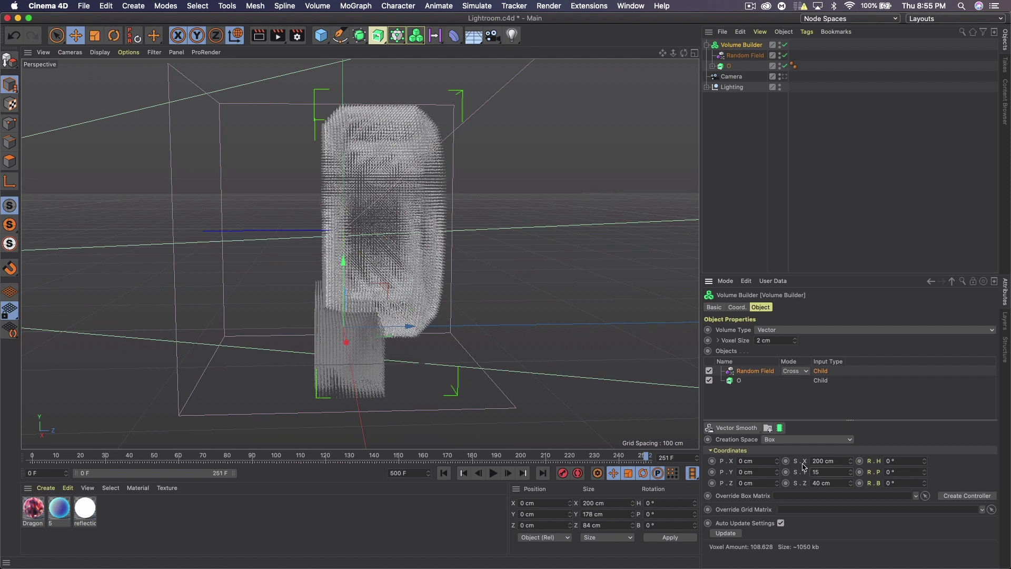
text(0)
key(Return)
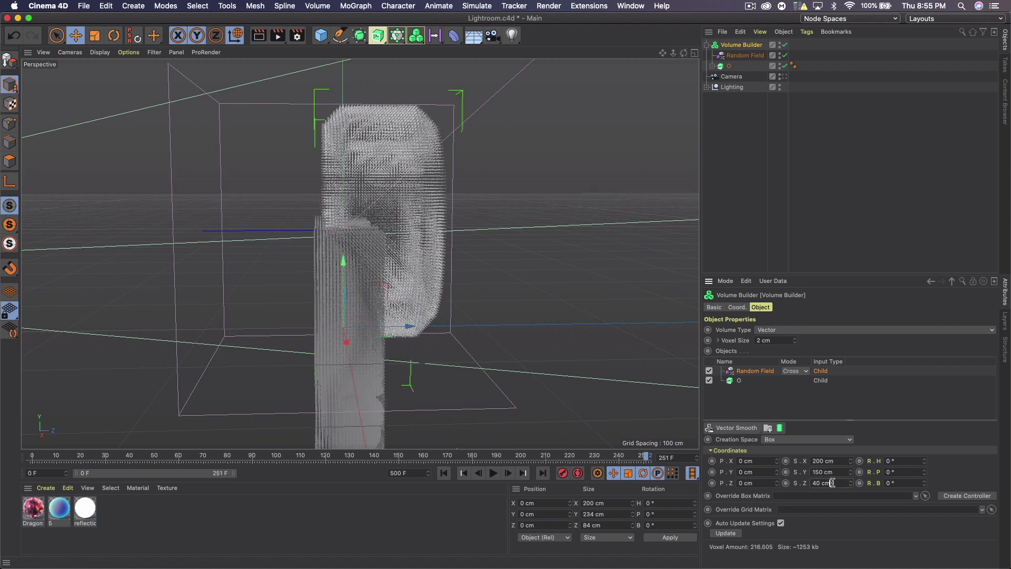
- Set the Random Field creation box's Y size to 200 cm and its Z size to 150 cm
click(833, 472)
text(200)
key(Tab)
text(15)
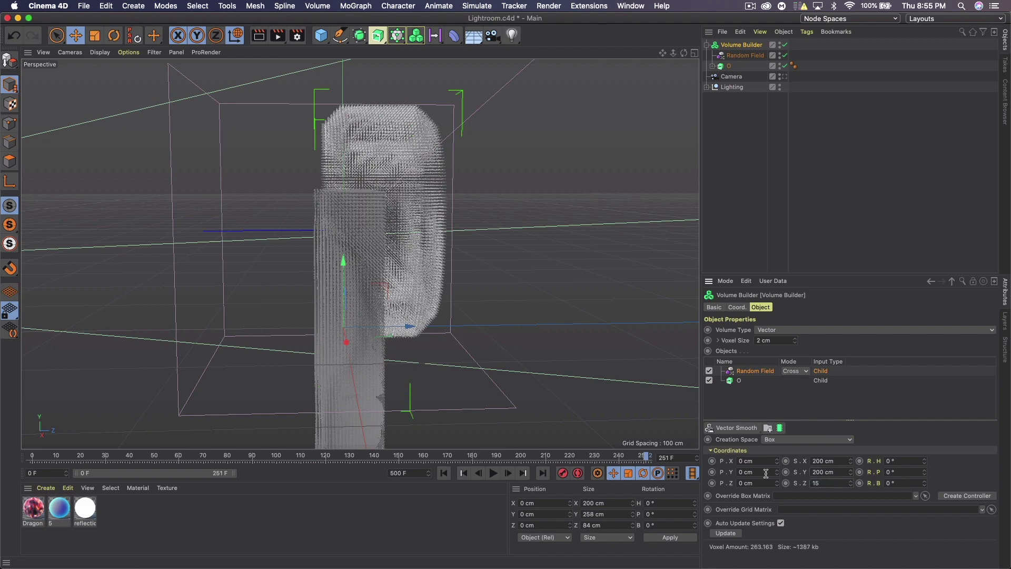
text(0)
key(Return)
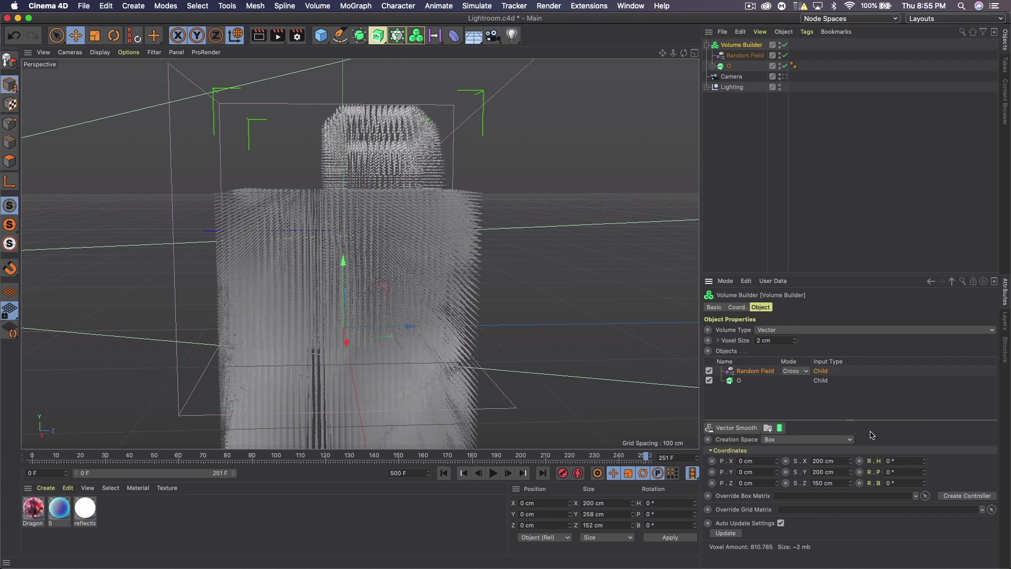
- Position the Random Field's creation box at Y 60 cm and Z 27 cm around the O, and return to the camera view
mouse_move(778, 484)
mouse_down()
mouse_move(778, 430)
mouse_move(779, 474)
mouse_up()
drag(683, 53, 595, 87)
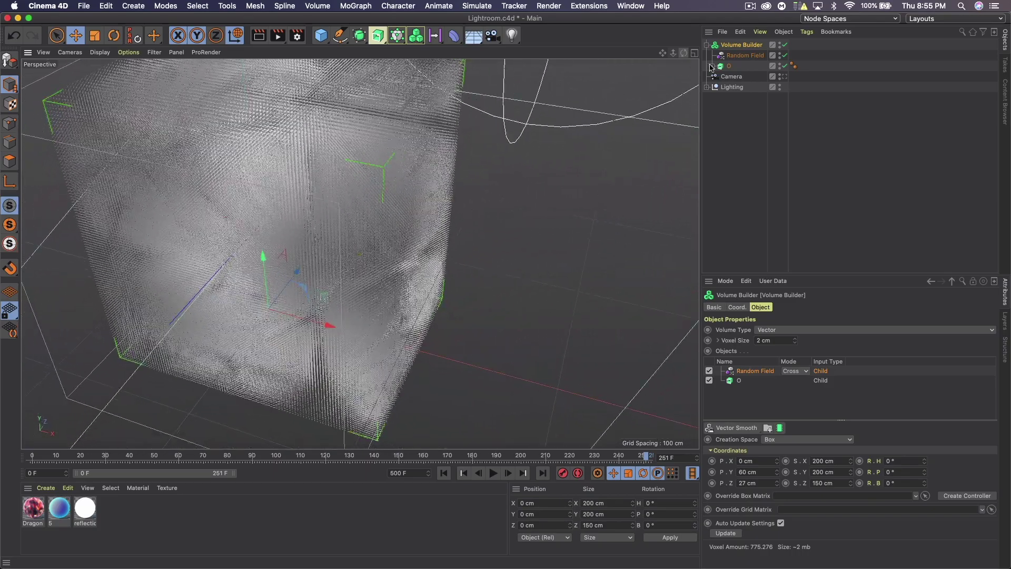
click(784, 77)
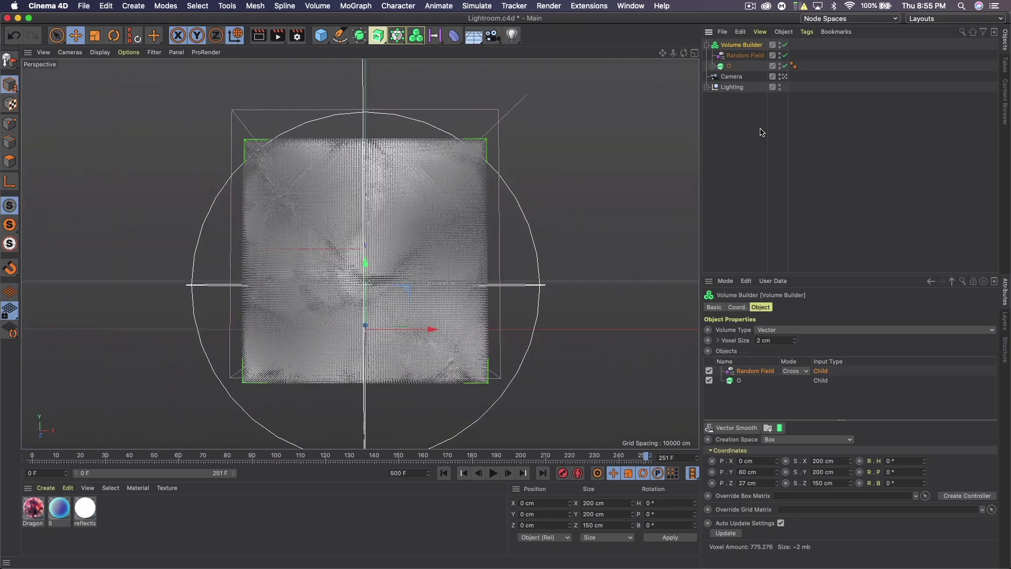
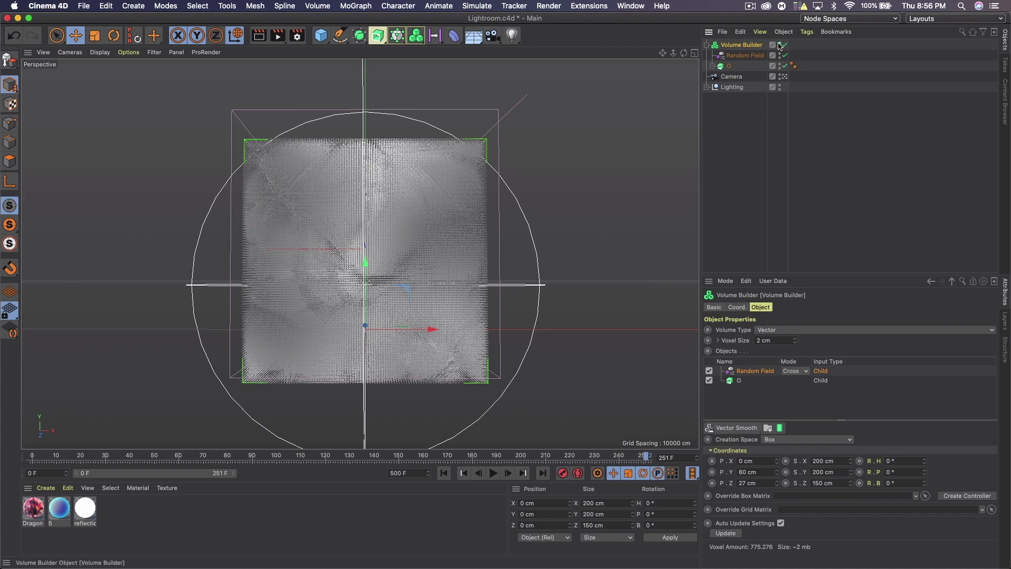
- Hide the Volume Builder in the viewport and add a Field Force that uses it as a Volume Object field
click(780, 46)
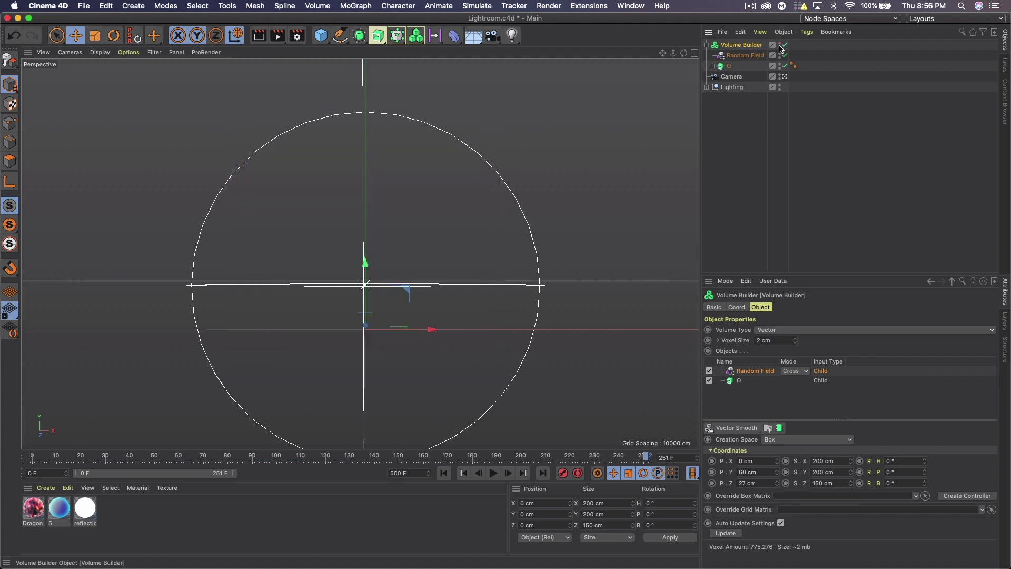
click(745, 55)
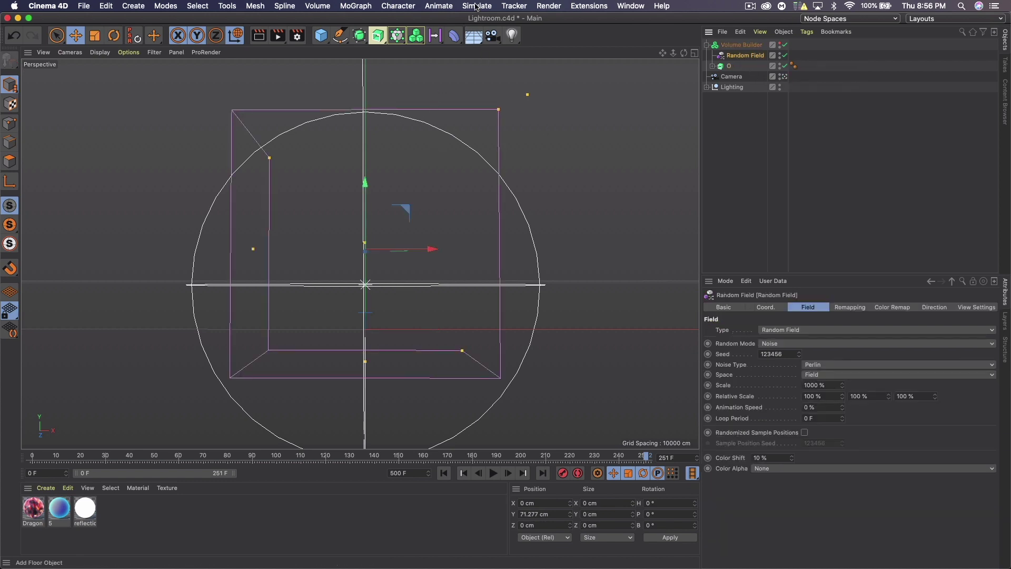
click(475, 7)
mouse_move(523, 86)
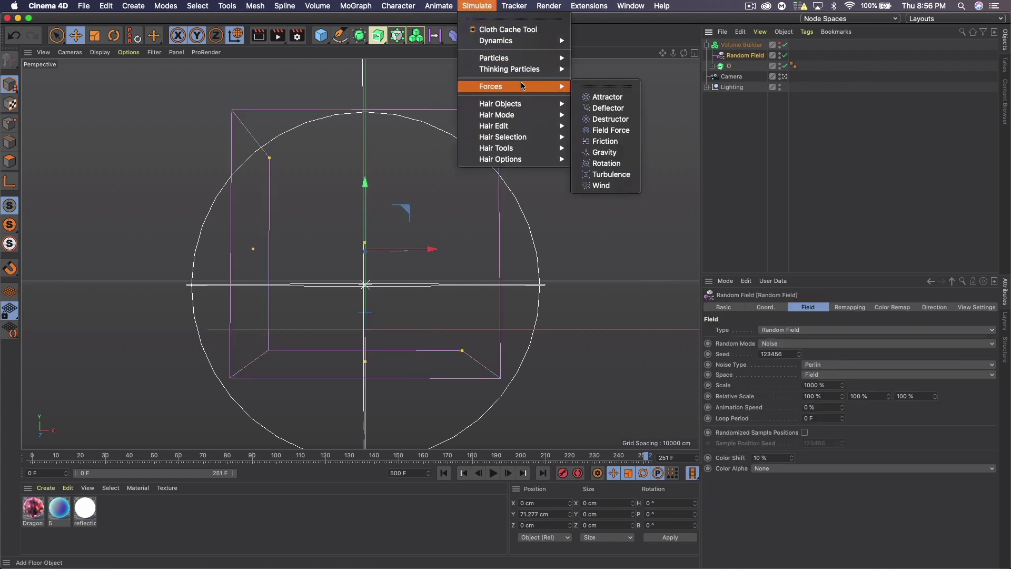
click(604, 131)
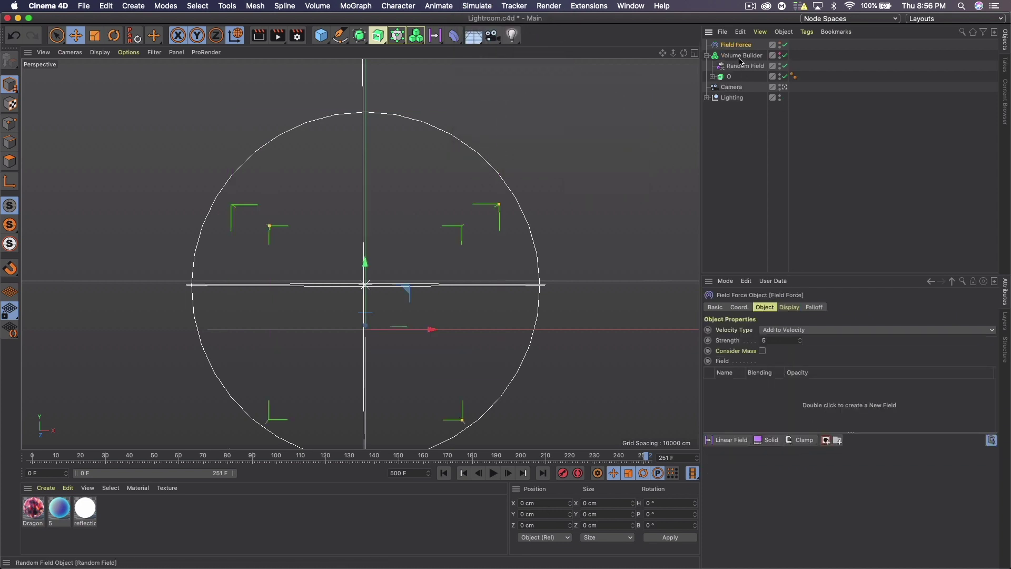
drag(740, 57, 759, 403)
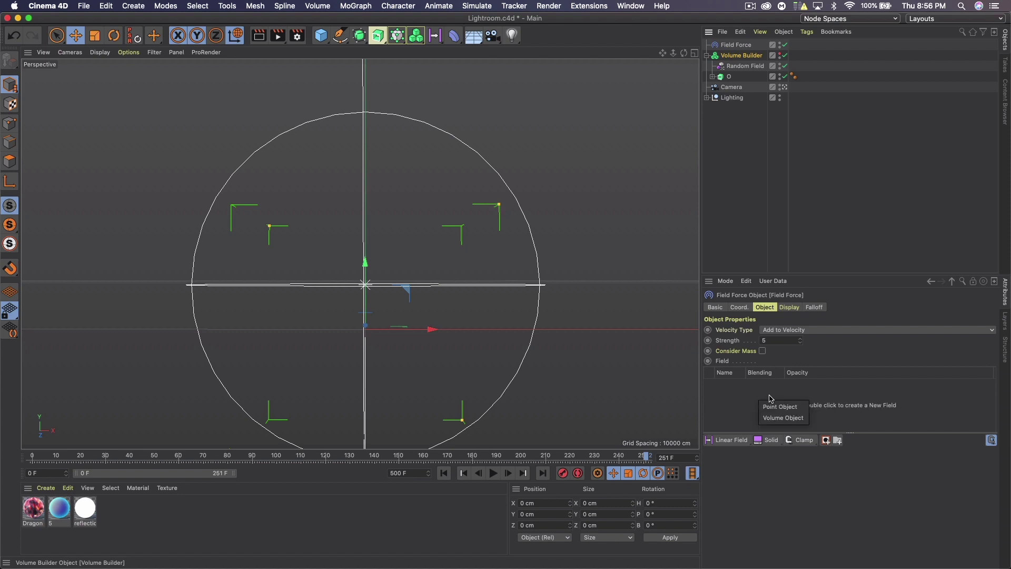
click(783, 418)
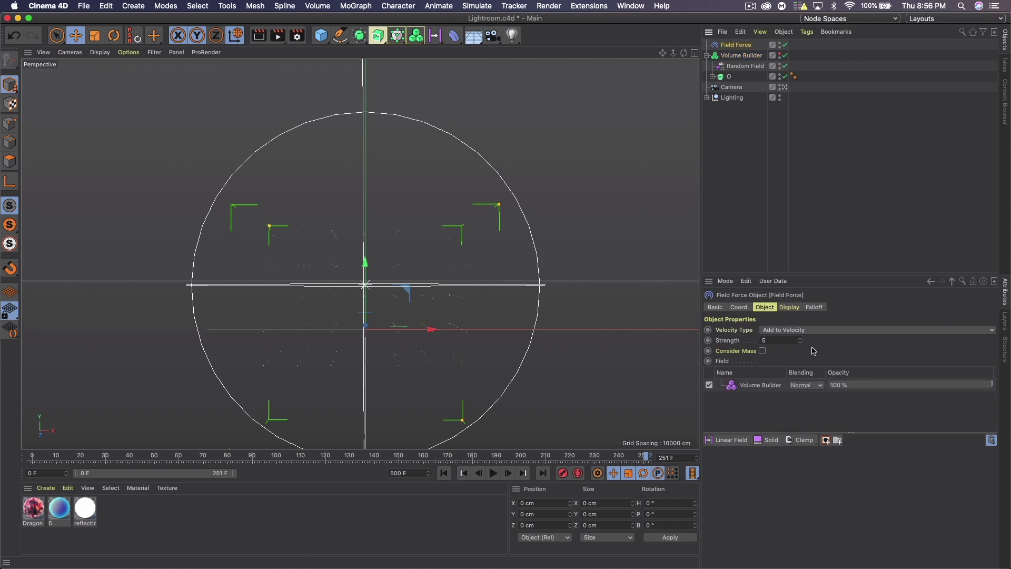
- Set the Field Force to strength 100 with Set Absolute Velocity, and raise it to about Y 60.5 cm
click(788, 339)
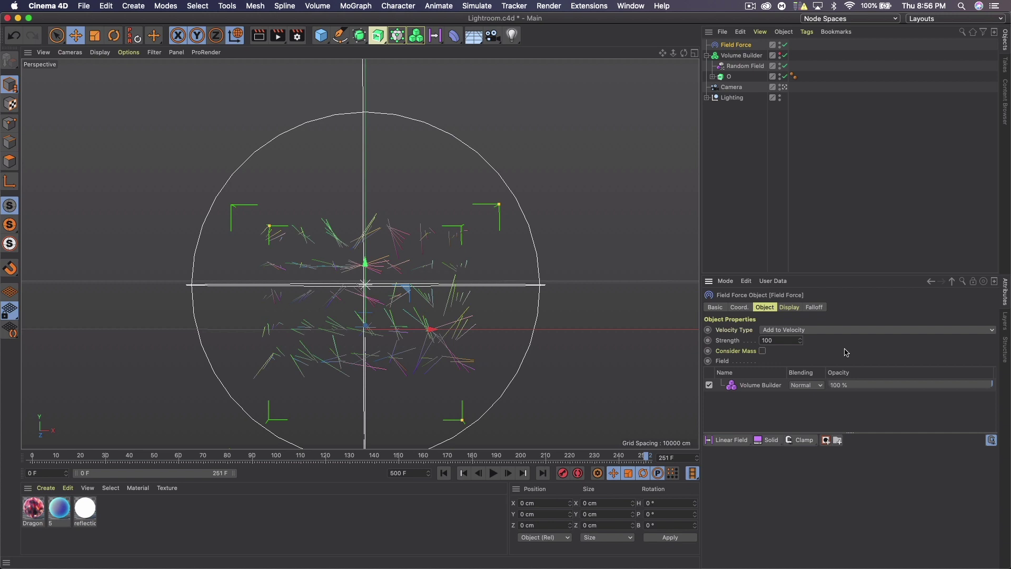
click(844, 332)
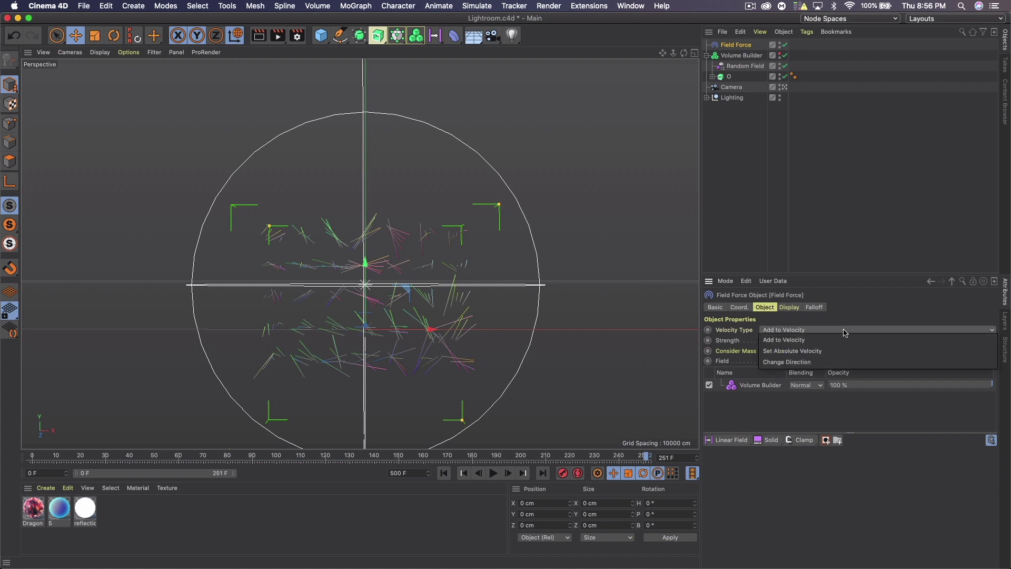
click(828, 353)
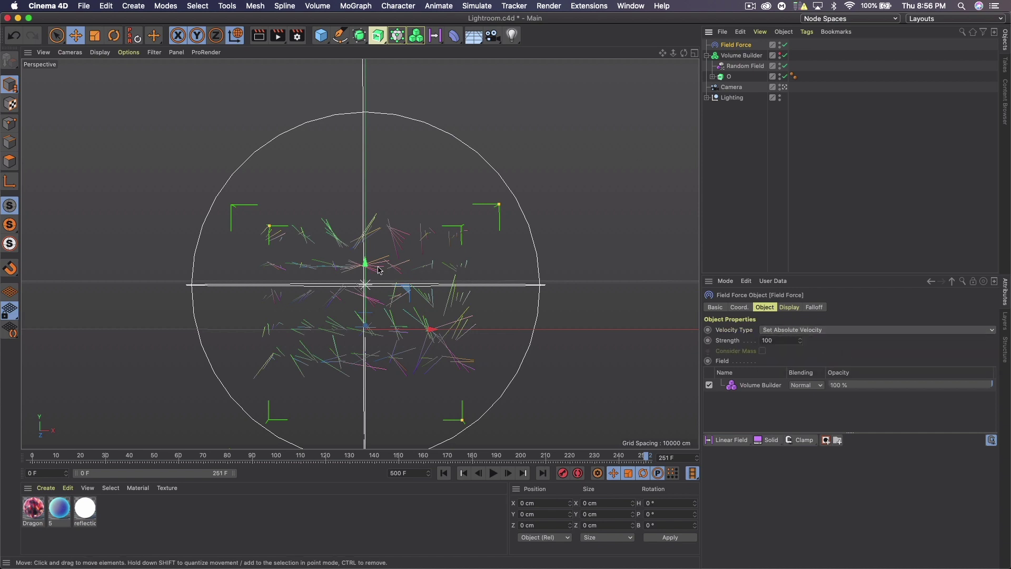
drag(365, 262, 366, 196)
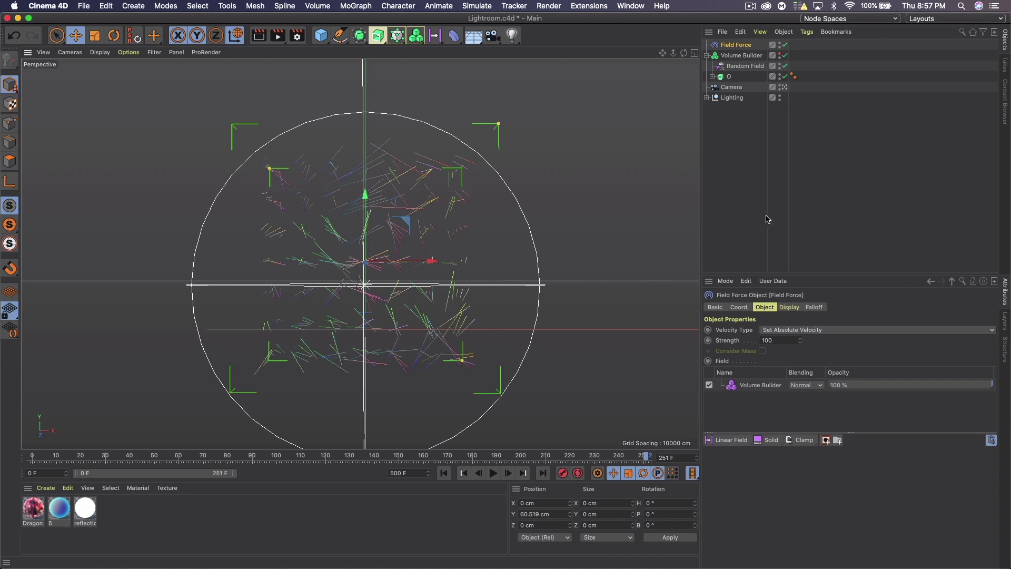
click(752, 161)
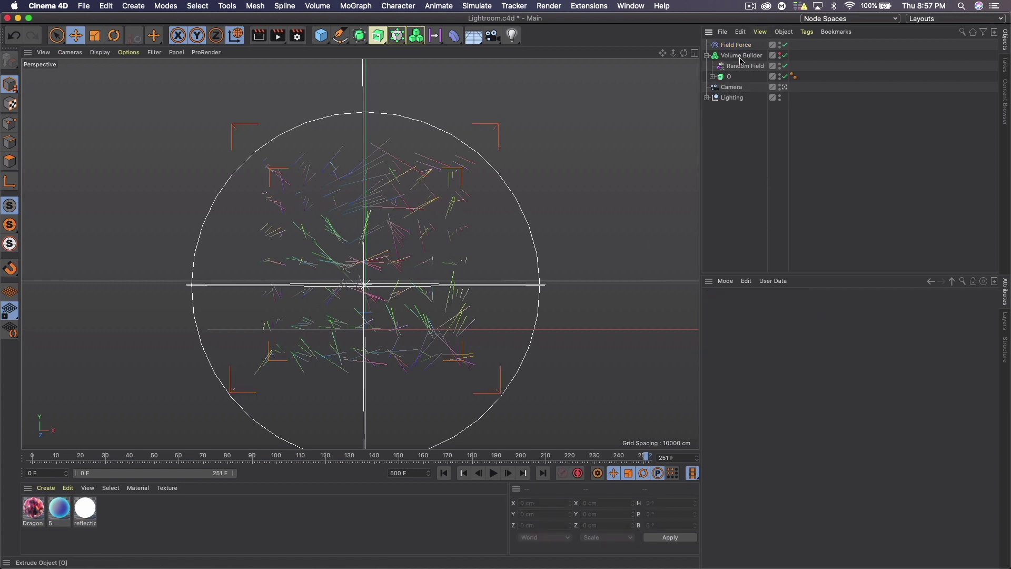
- Add a MoGraph Matrix object to the scene
click(366, 5)
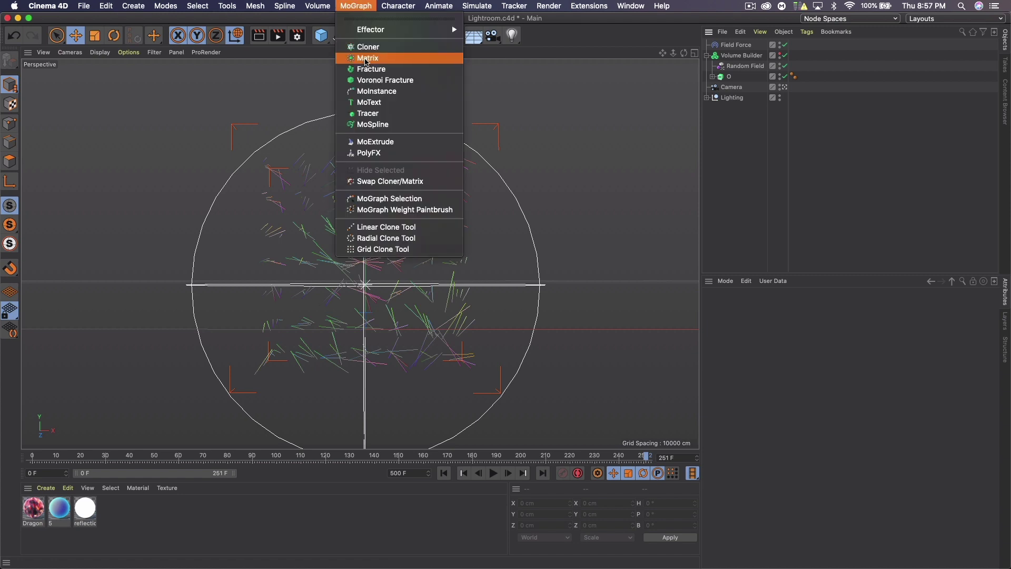
click(367, 61)
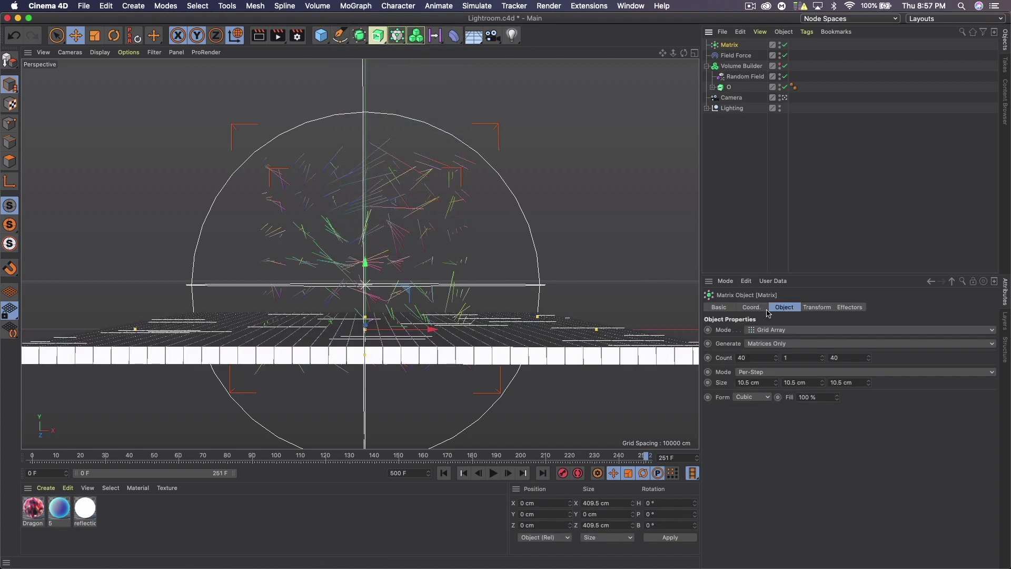
- Set the Matrix to Object mode, distribute it over the surface of the O, and set its count to 200
click(764, 333)
click(766, 340)
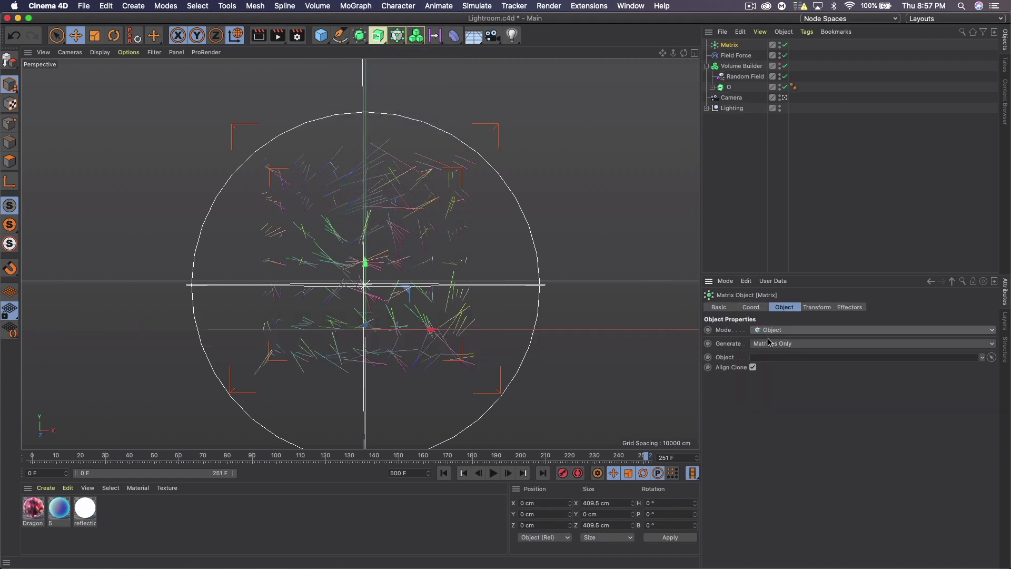
click(991, 357)
click(731, 90)
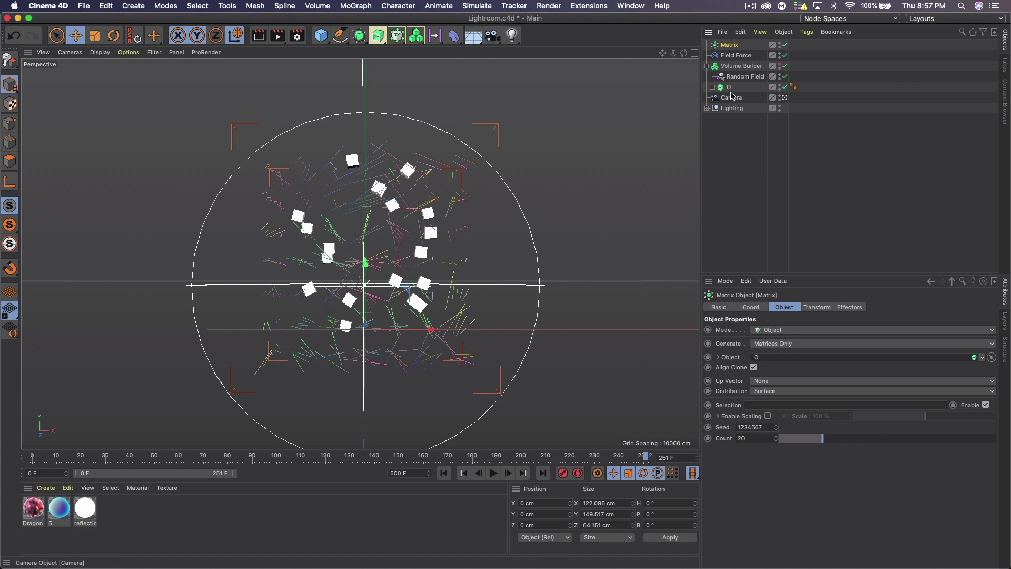
click(741, 438)
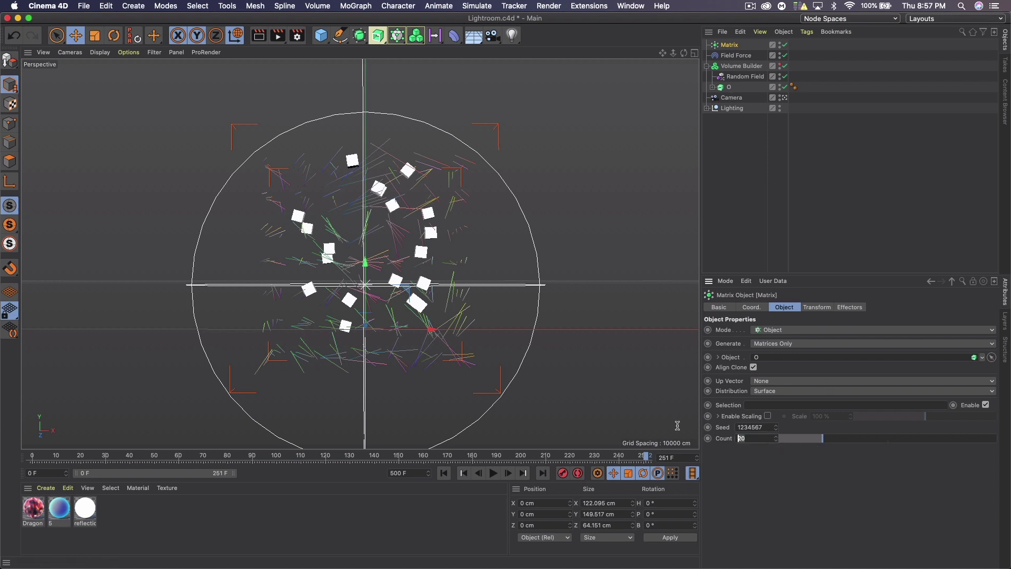
text(200)
key(Return)
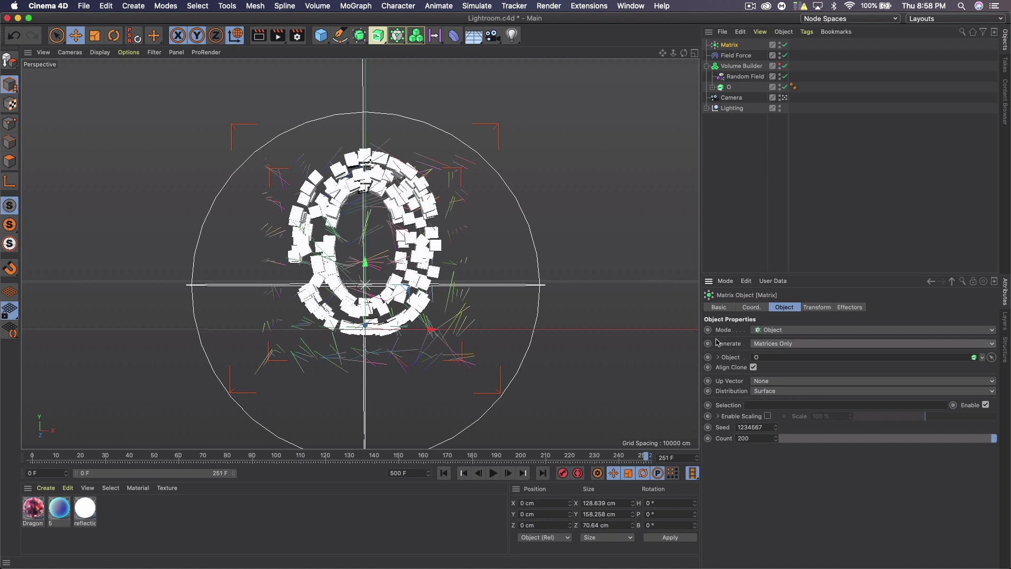
- Make the Matrix generate Thinking Particles in the TP group All, and hide the Matrix in the viewport
click(773, 349)
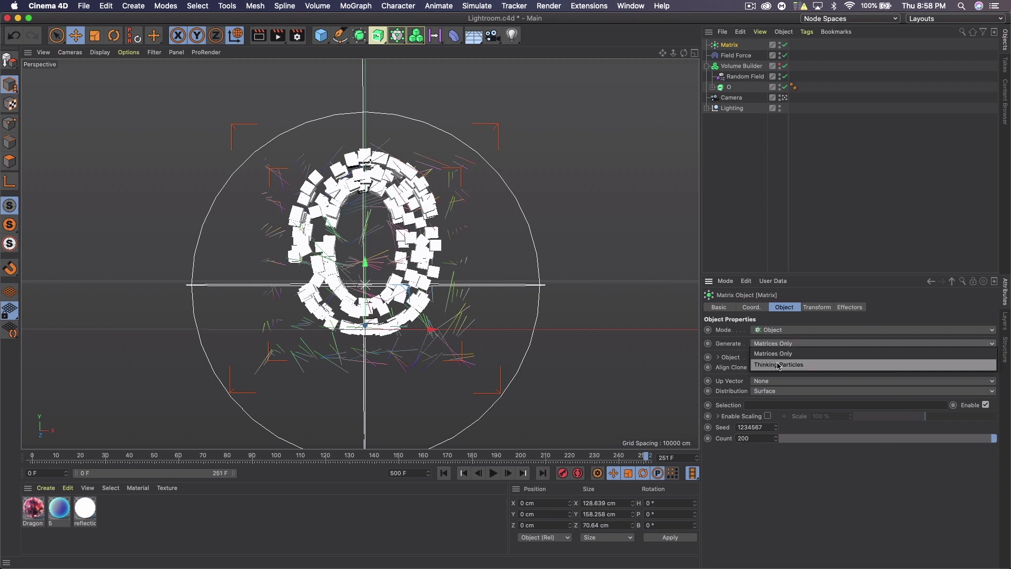
click(778, 360)
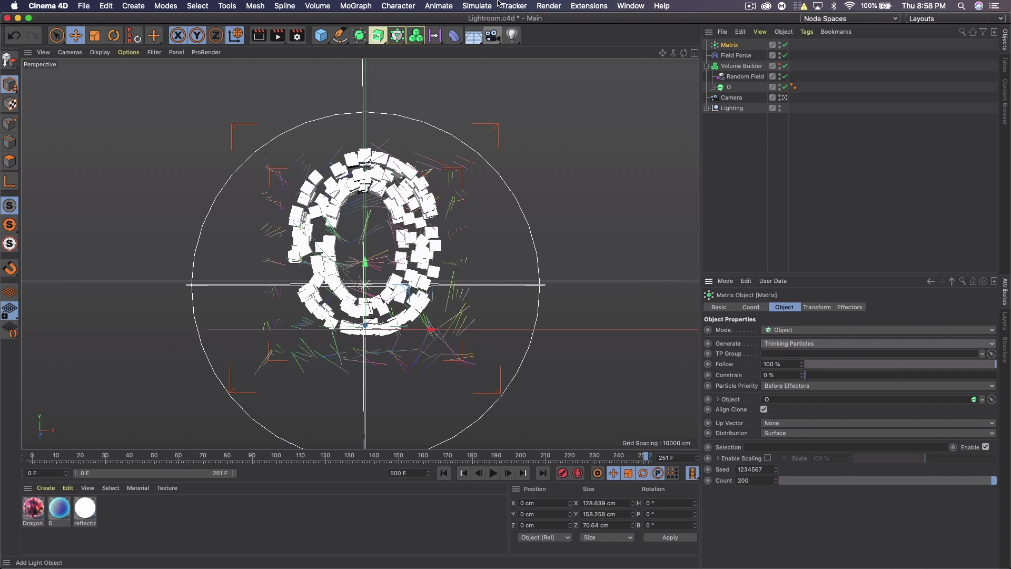
click(489, 5)
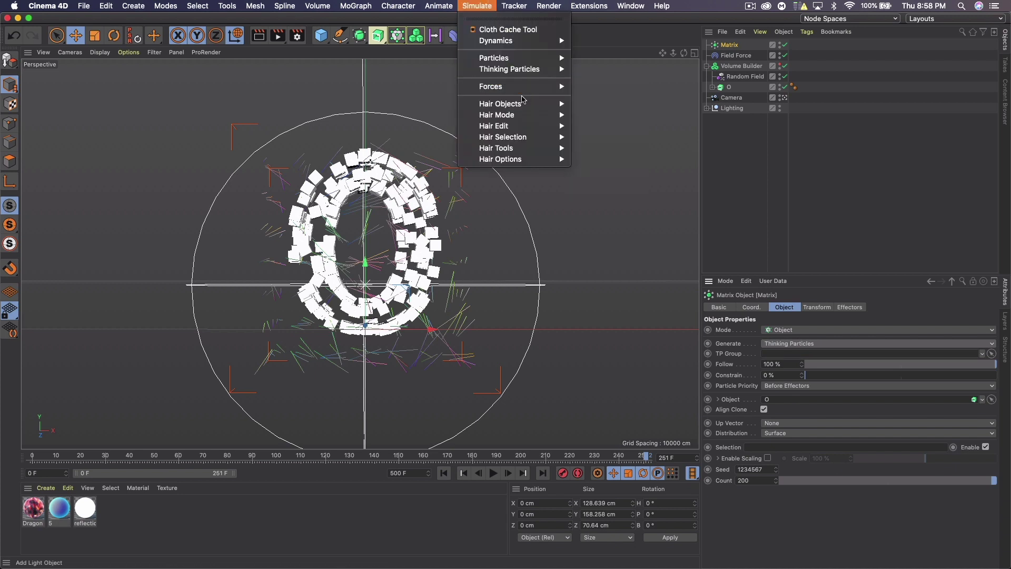
mouse_move(533, 72)
click(614, 90)
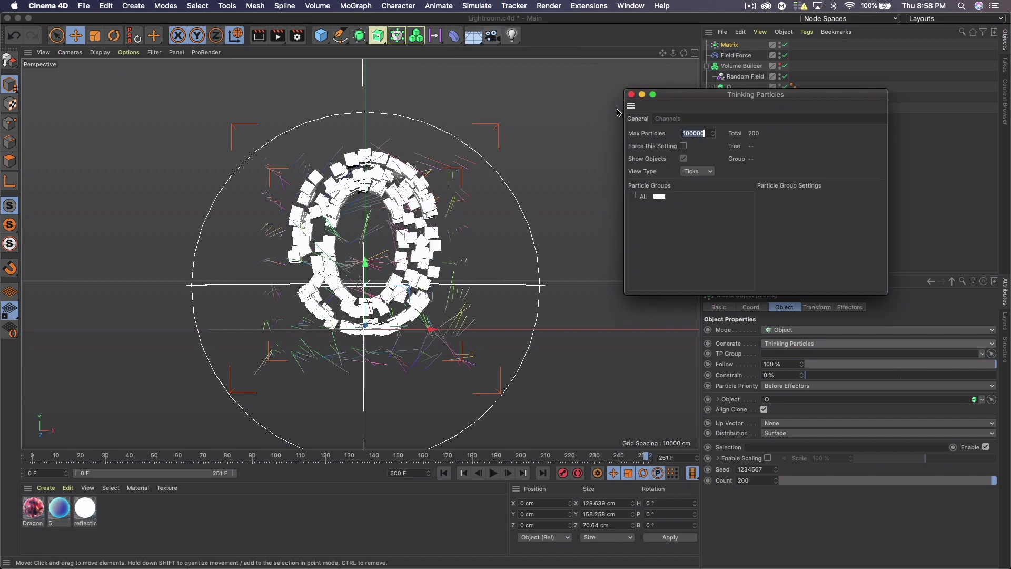
drag(709, 97, 467, 105)
drag(400, 207, 793, 361)
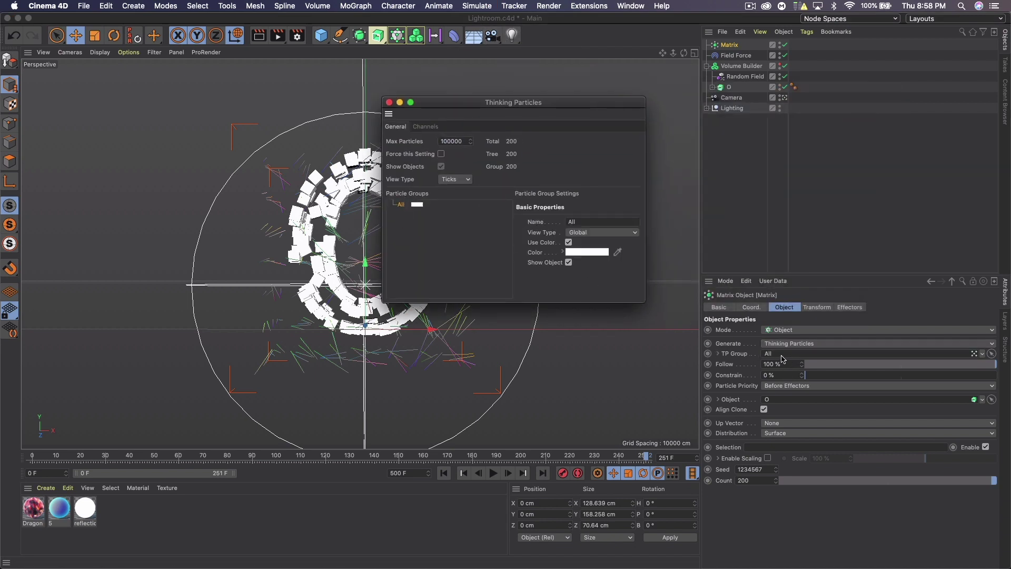
drag(504, 109, 1, 26)
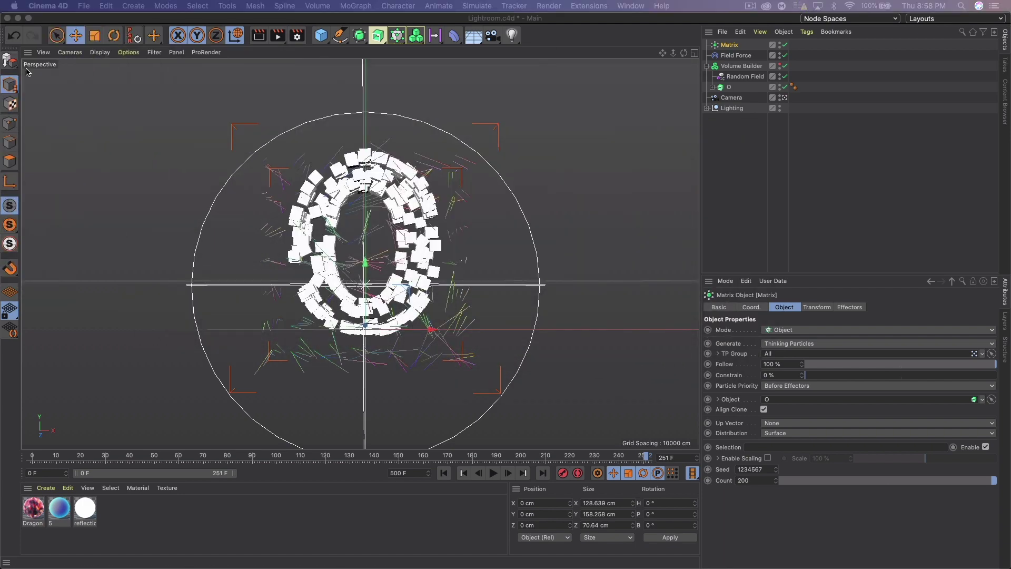
click(780, 46)
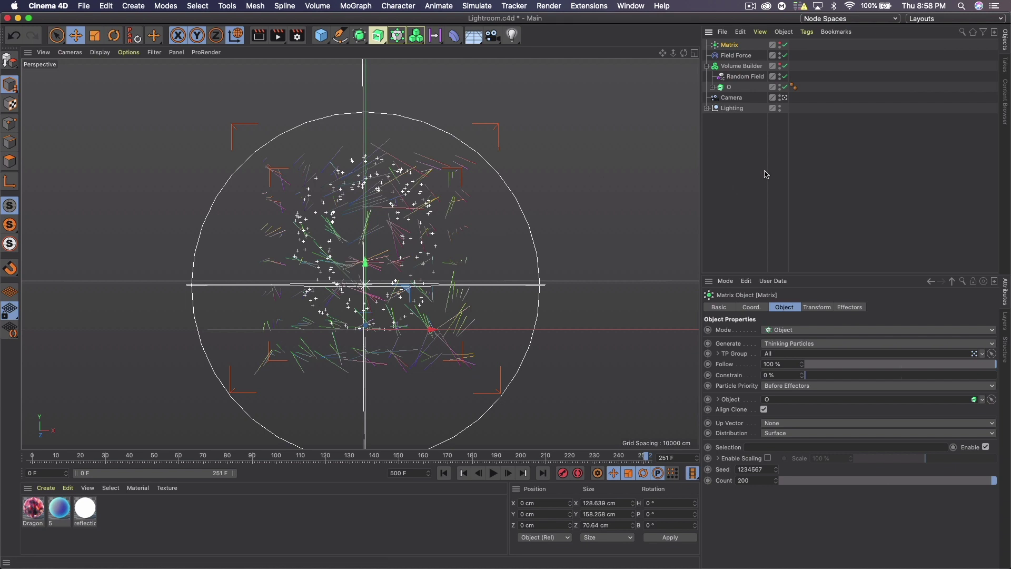
- Add a MoGraph Tracer and link the Thinking Particles group All as its trace source
click(738, 188)
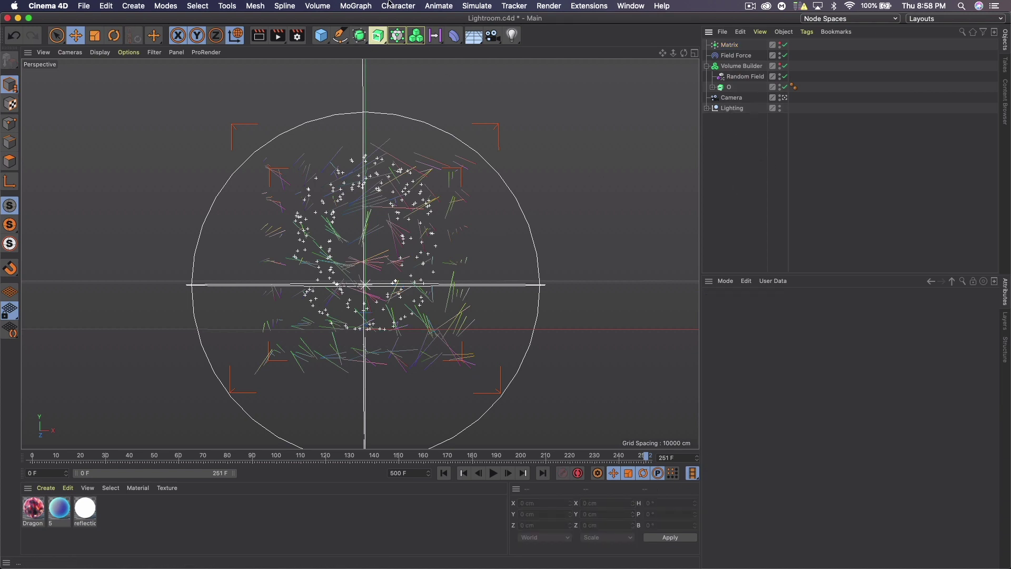
click(357, 5)
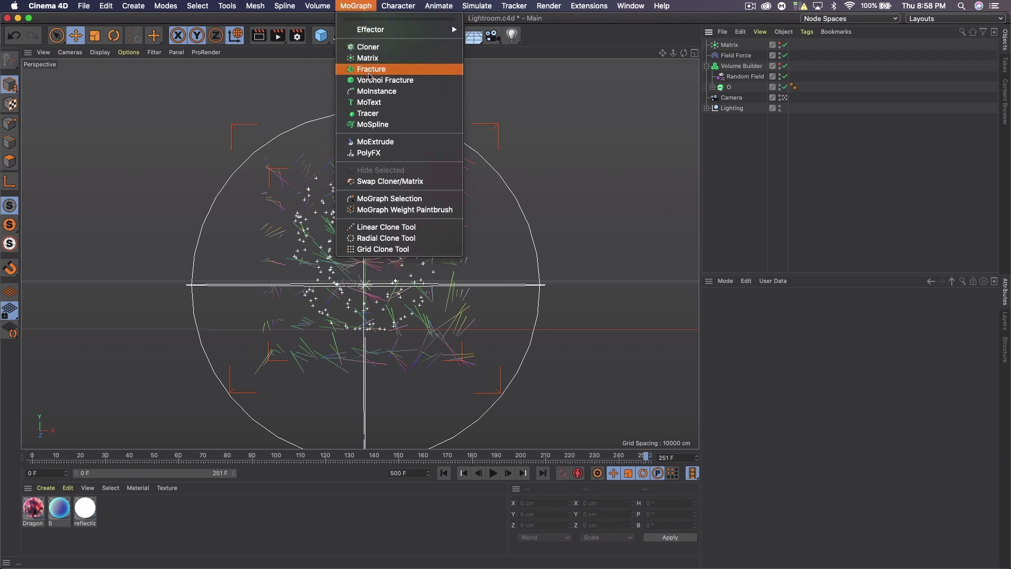
click(373, 113)
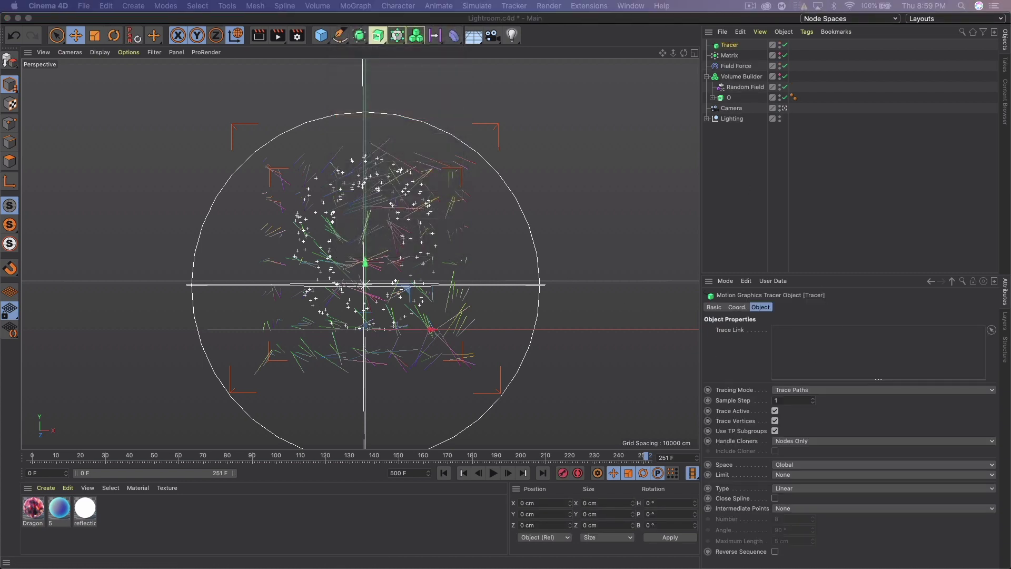
drag(489, 135, 563, 153)
mouse_move(385, 251)
mouse_down()
mouse_move(564, 314)
mouse_move(801, 344)
mouse_up()
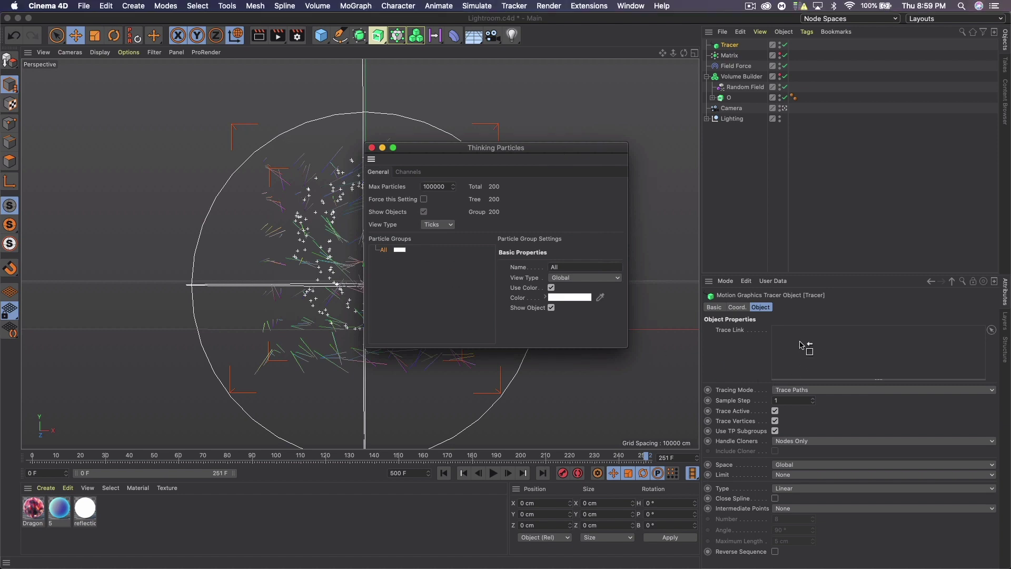
drag(496, 149, 288, 125)
click(165, 124)
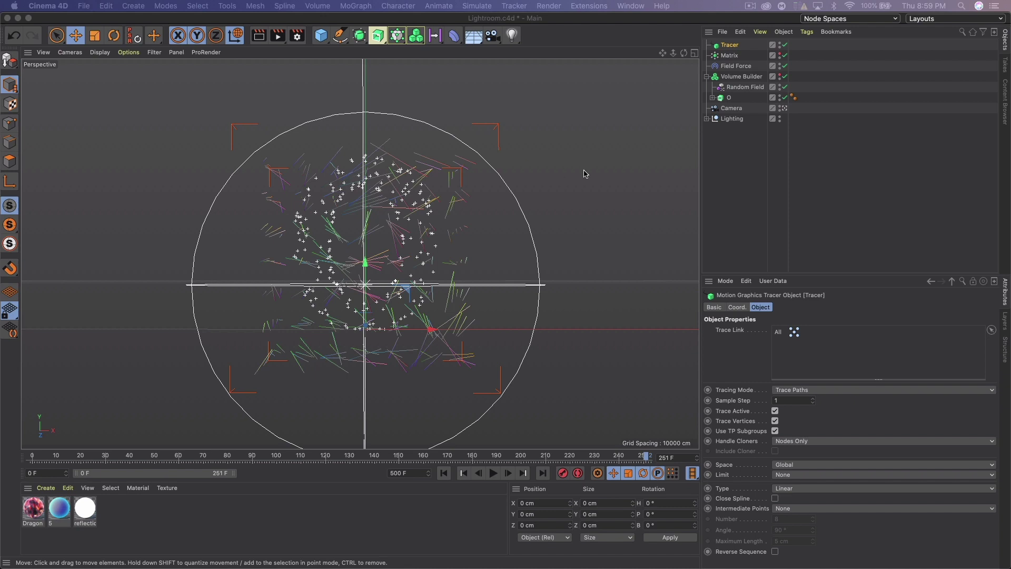
- Create a Null object and give it an XPresso tag, with the XPresso Editor placed over the viewport
drag(321, 35, 342, 51)
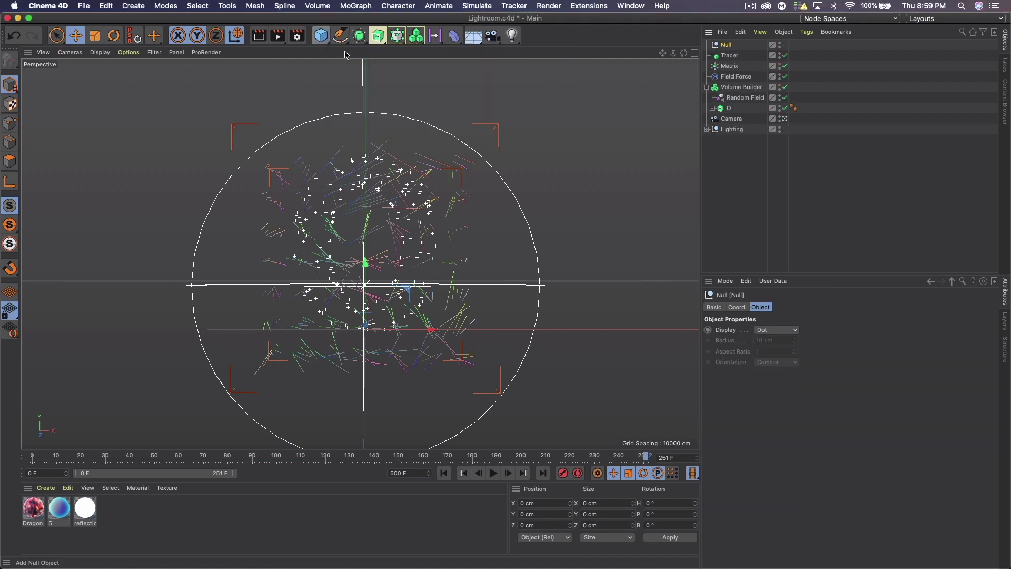
right_click(728, 46)
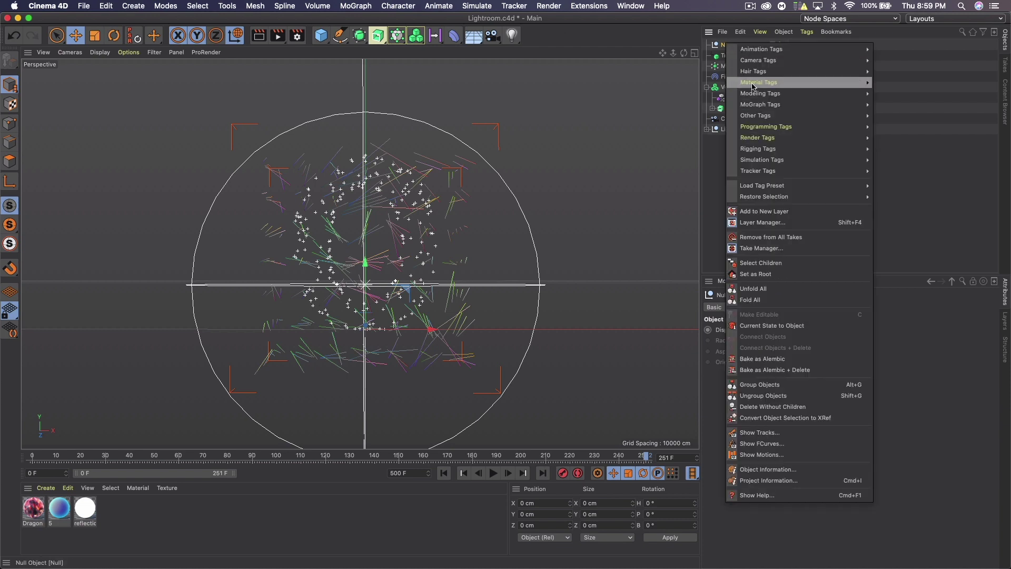
mouse_move(800, 127)
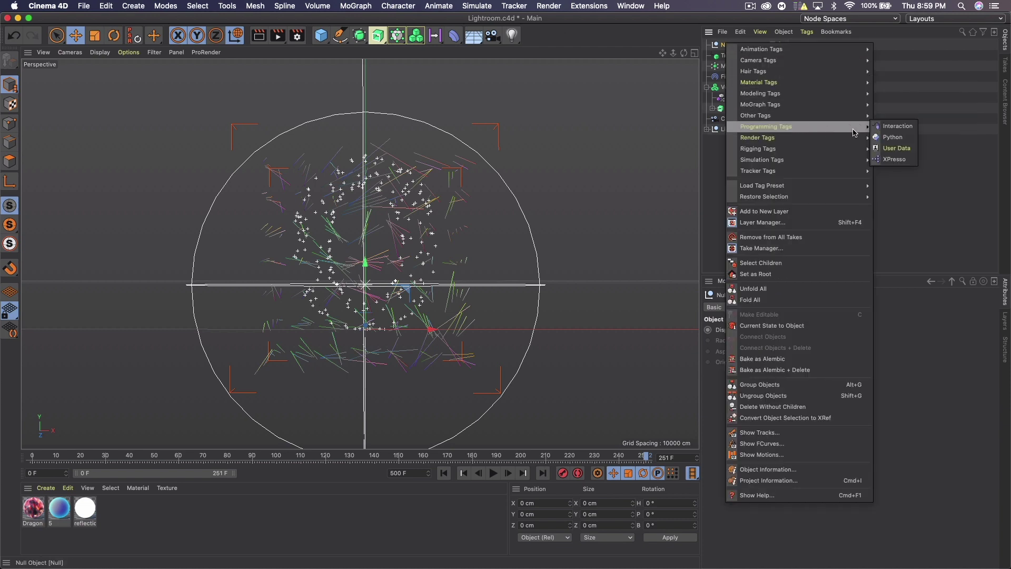
click(893, 160)
drag(772, 158, 363, 157)
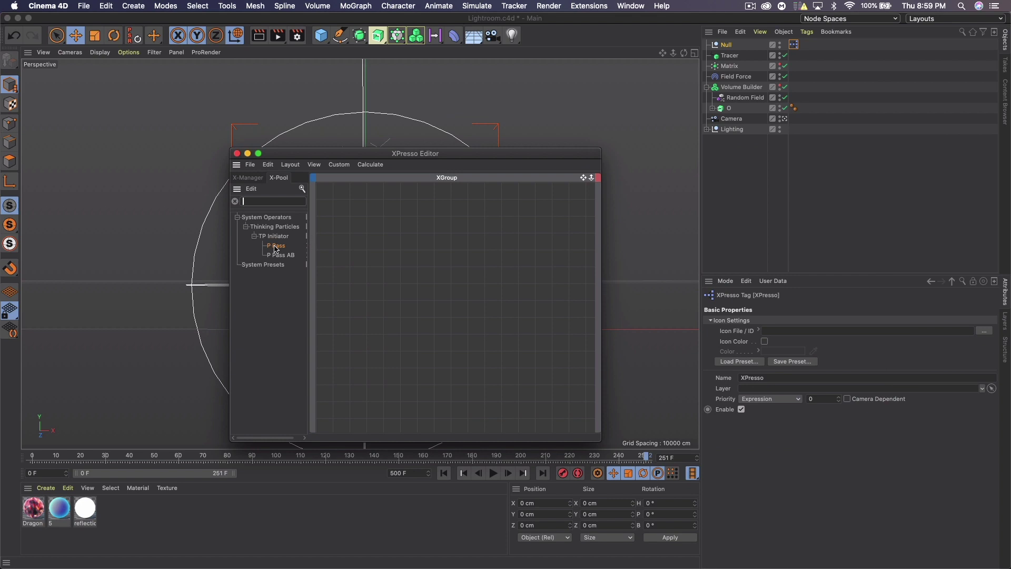
- Add a P Pass node and a PForceObject node to the XPresso graph
drag(272, 248, 403, 263)
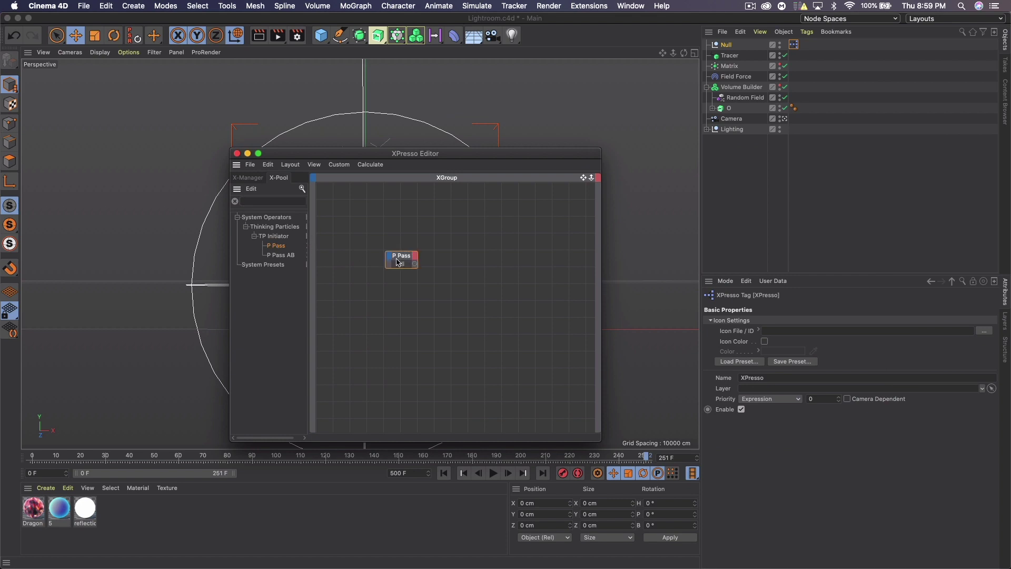
click(254, 200)
text(pg)
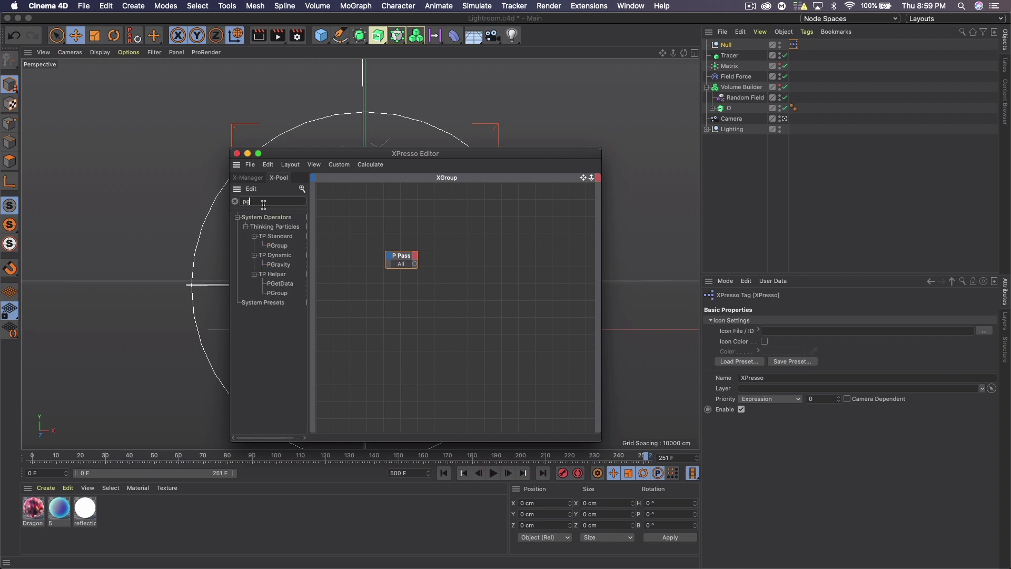
key(BackSpace)
text(fo)
drag(287, 245, 513, 255)
- Assign the particle group All to the P Pass node and the Field Force to the PForceObject node
click(400, 258)
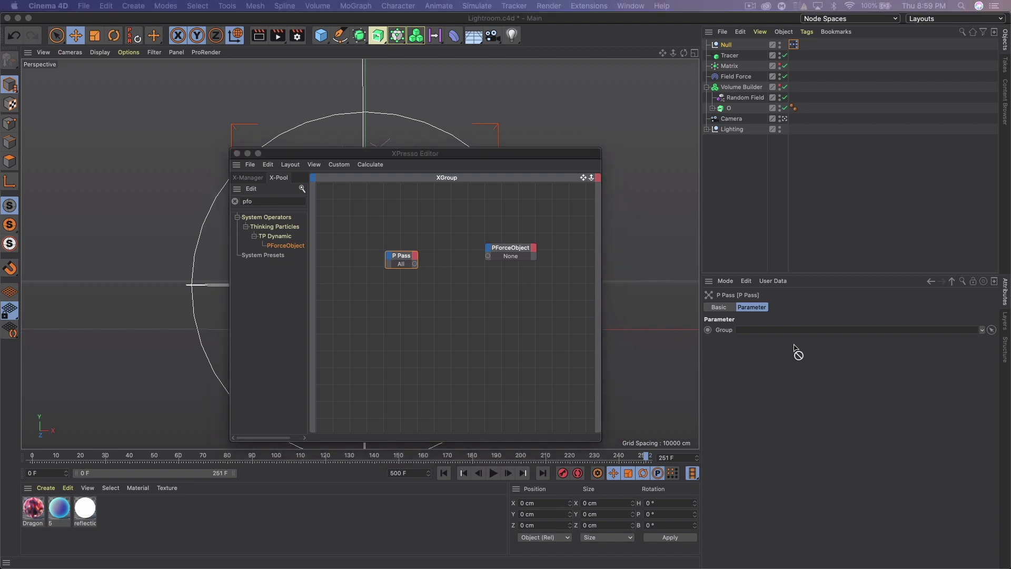
click(992, 329)
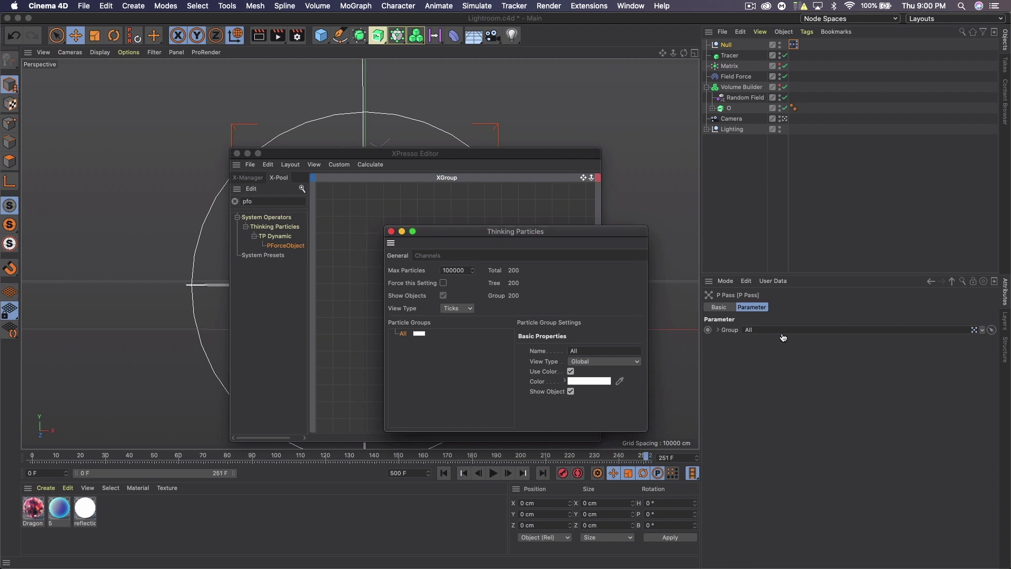
click(391, 232)
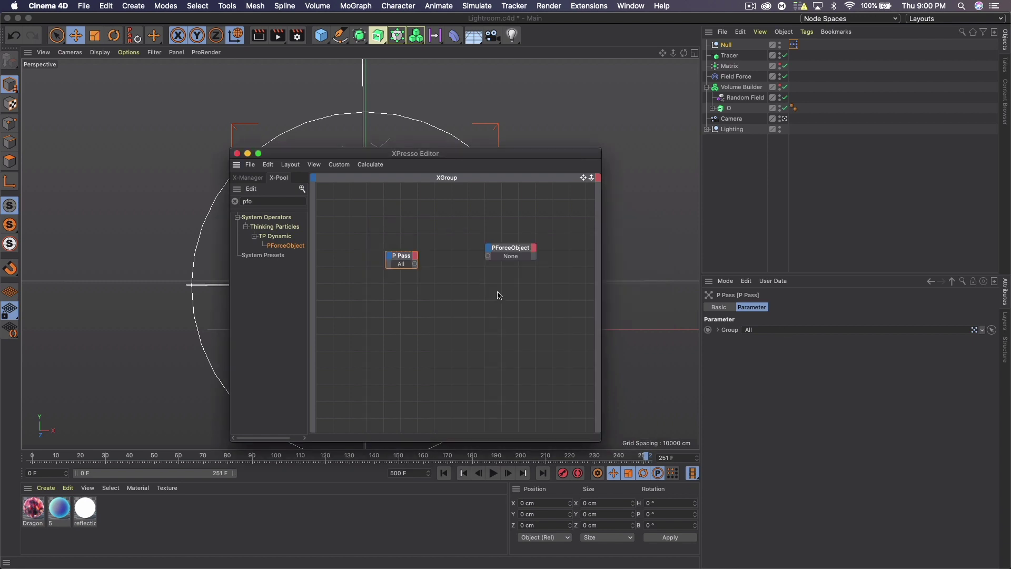
click(509, 248)
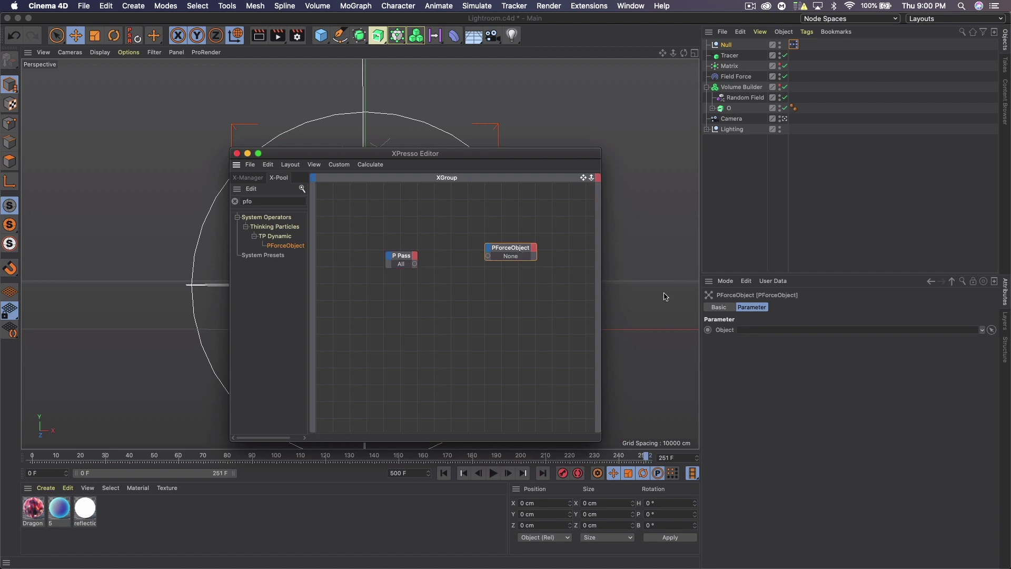
drag(737, 79, 787, 331)
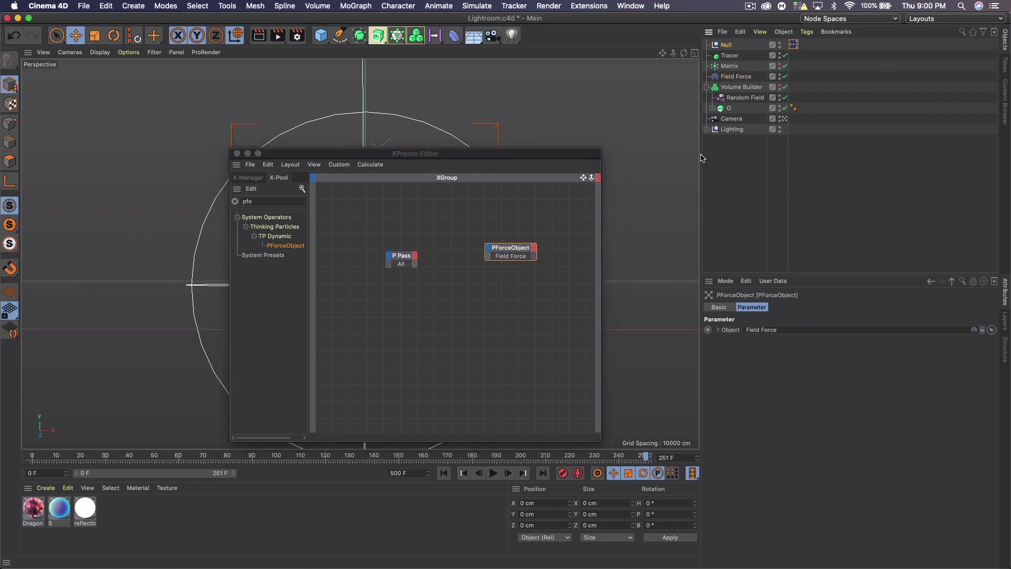
click(483, 5)
mouse_move(526, 87)
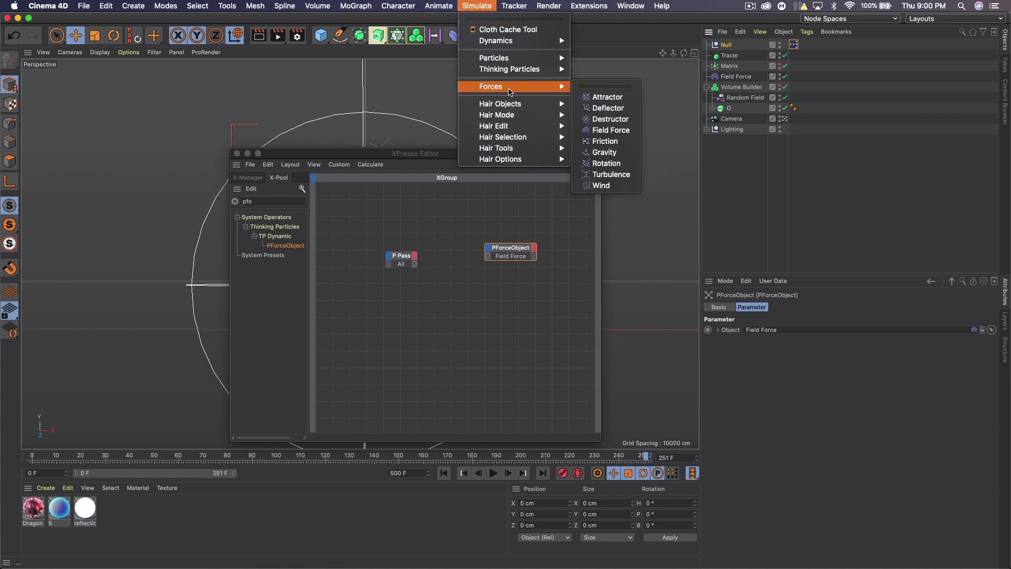
click(473, 6)
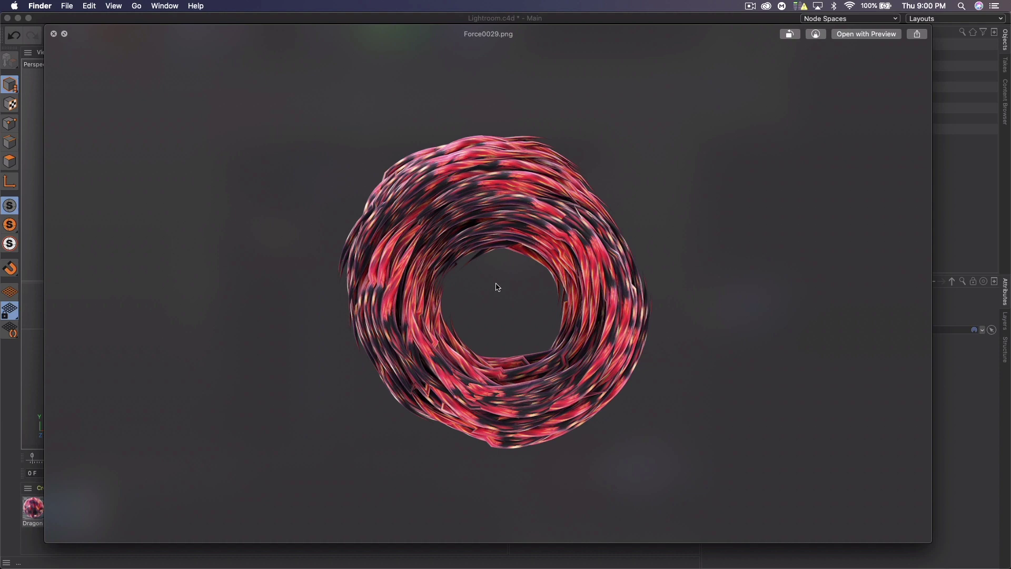
key(space)
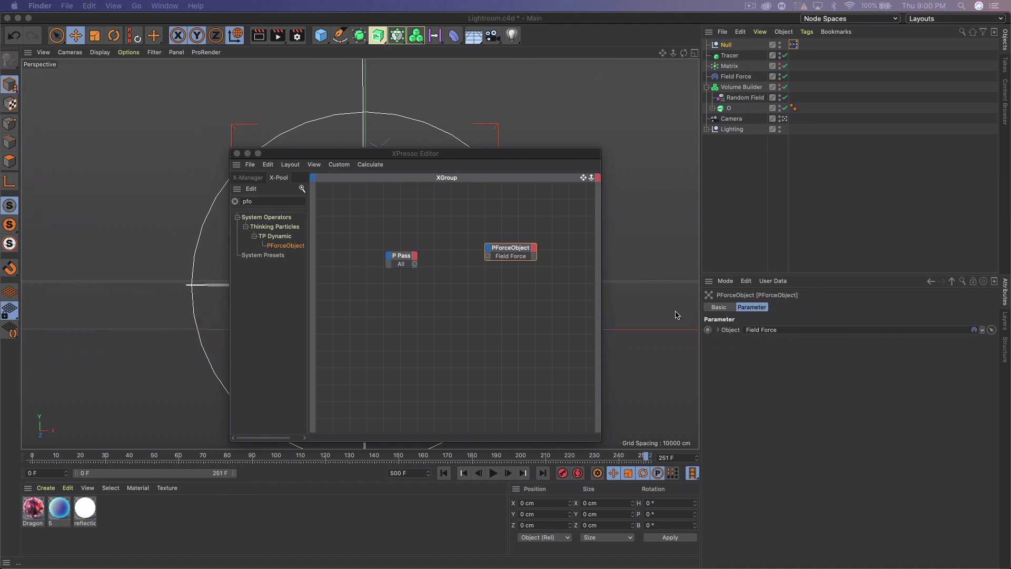
- Connect the P Pass output to the PForceObject input, close the XPresso Editor, and rewind the animation to frame 0
drag(414, 265, 489, 258)
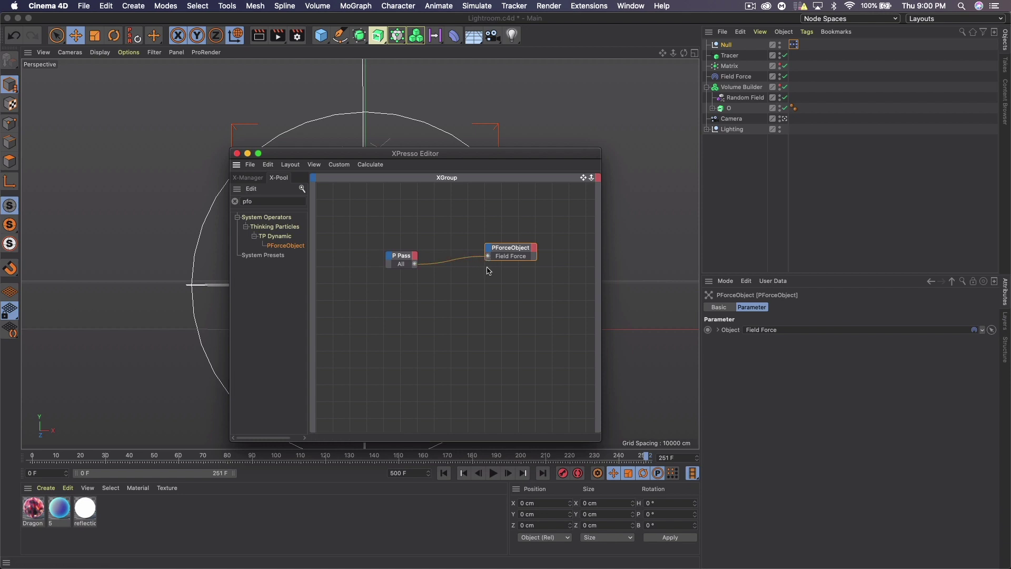
click(236, 154)
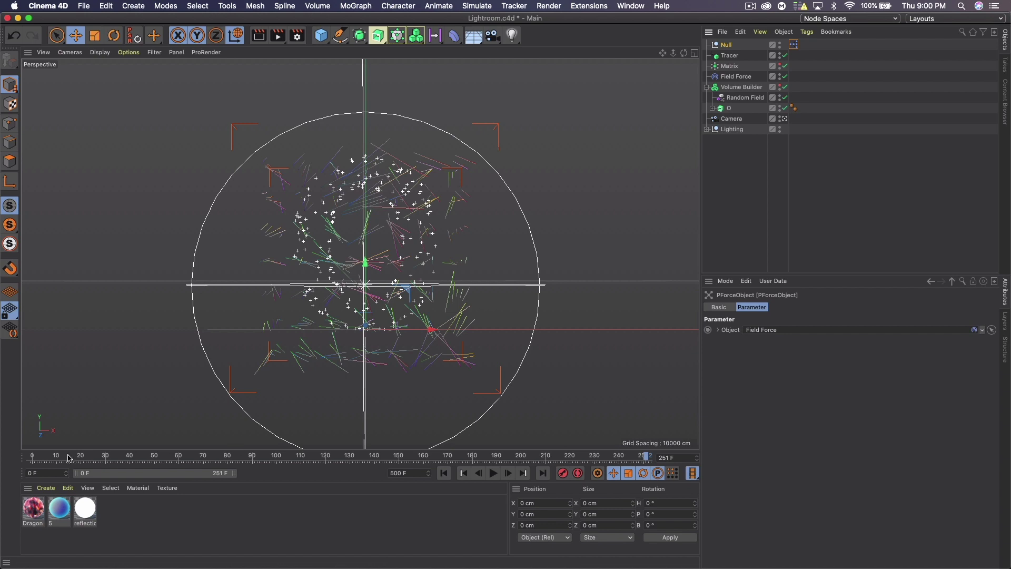
click(31, 456)
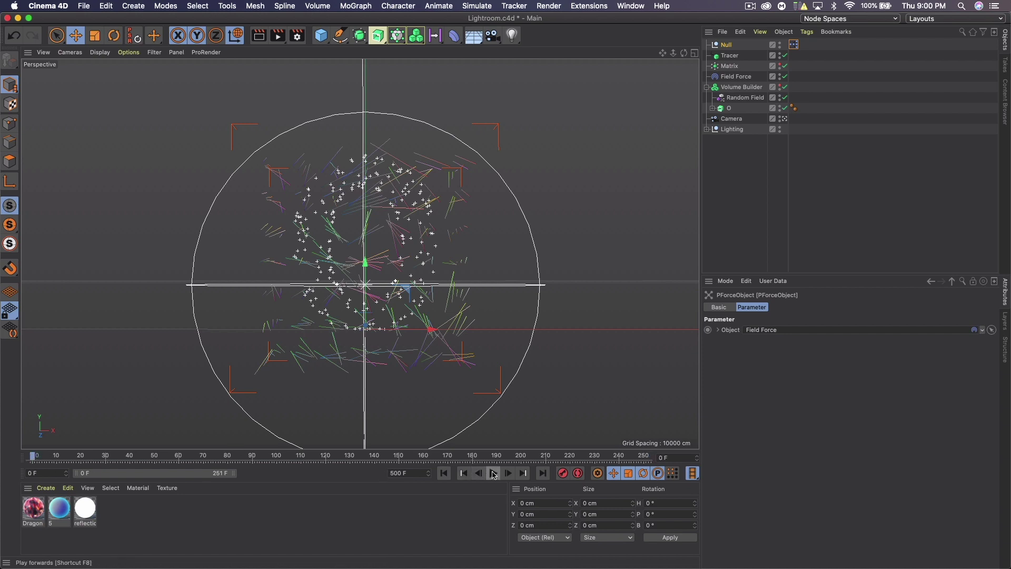
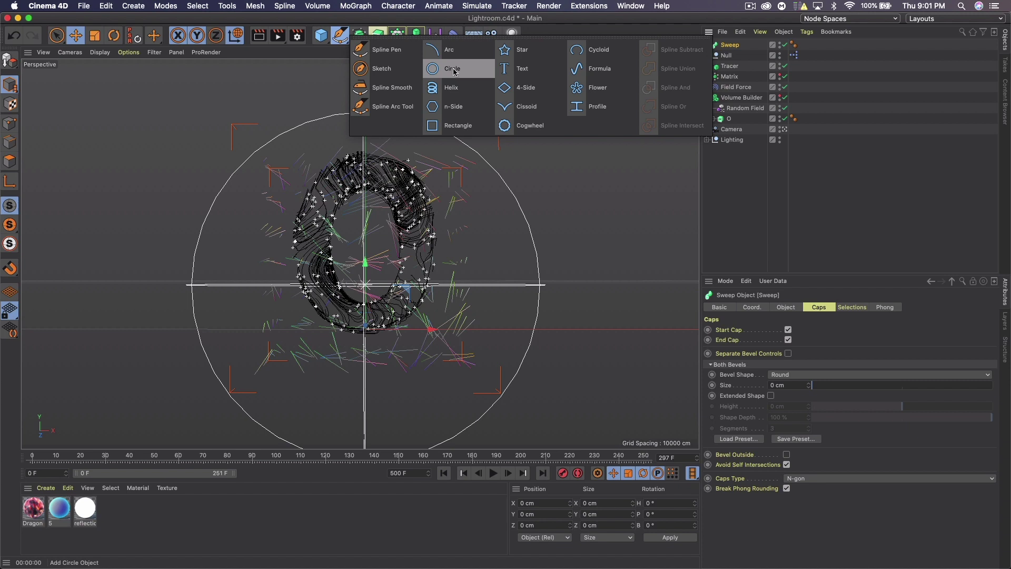
- Create a Circle spline with a 2 cm radius and place it in the Sweep together with the Tracer
click(454, 72)
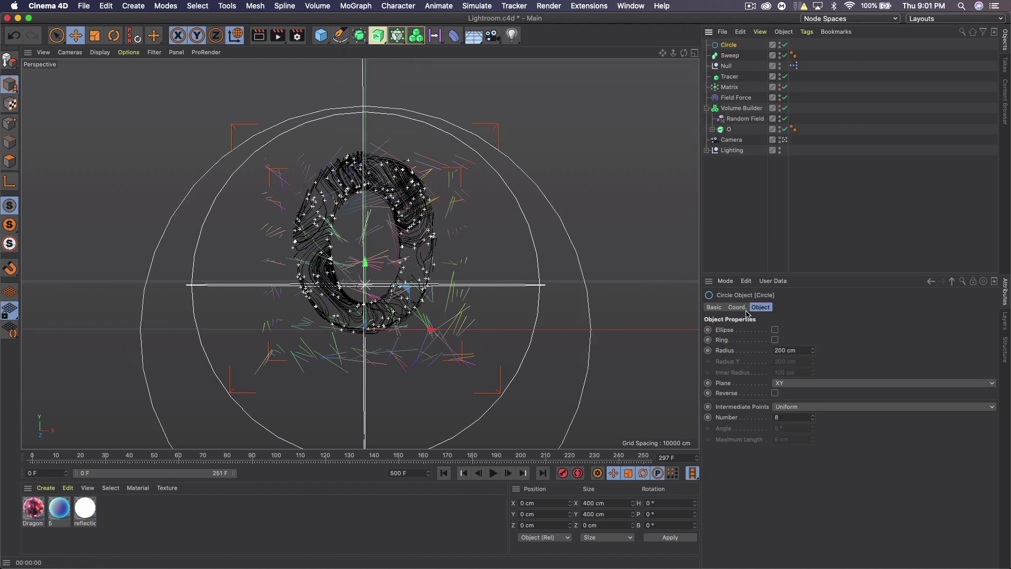
click(792, 350)
text(2)
key(Return)
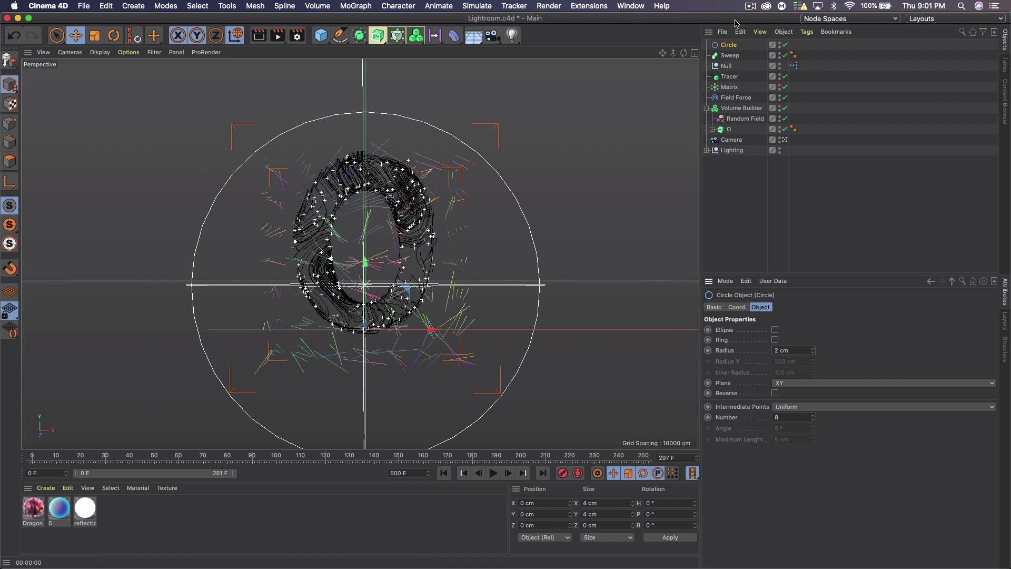
drag(727, 46, 735, 63)
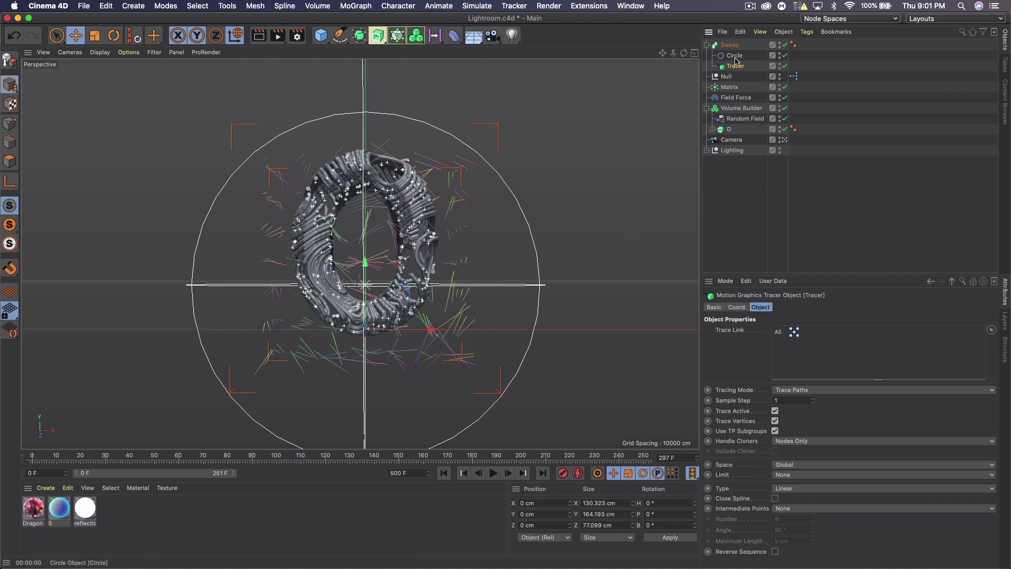
- With the Sweep disabled, set its End Rotation to 90° and pull the end point of its Rotation curve down
click(784, 45)
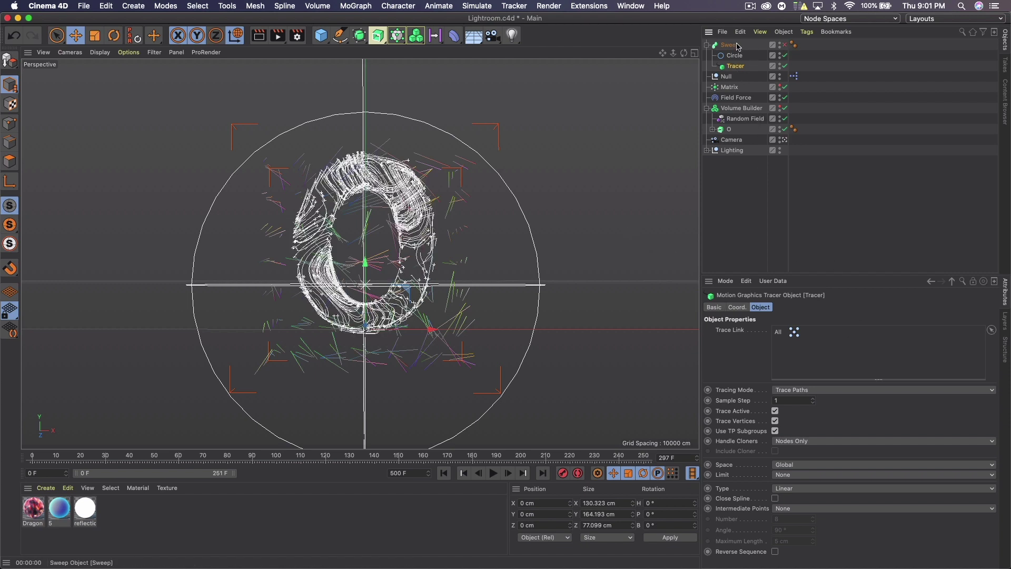
click(739, 46)
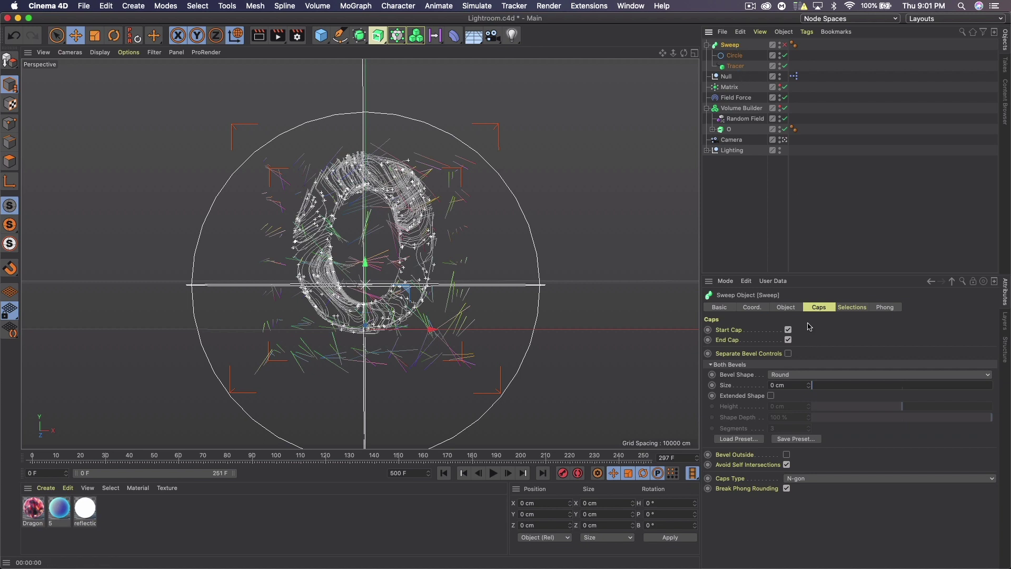
click(789, 308)
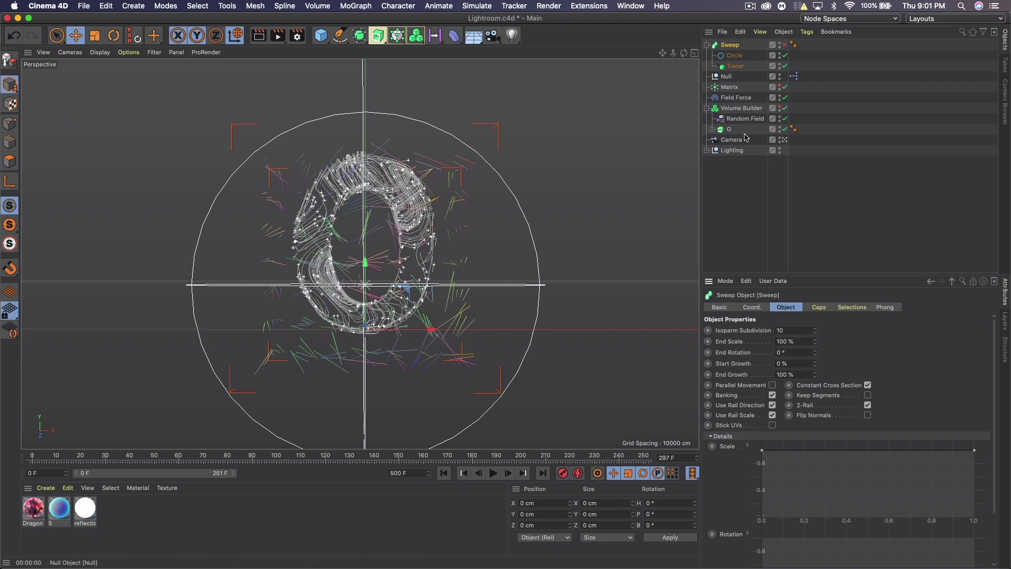
click(797, 353)
text(90)
scroll(966, 371, down, 2)
scroll(881, 536, down, 2)
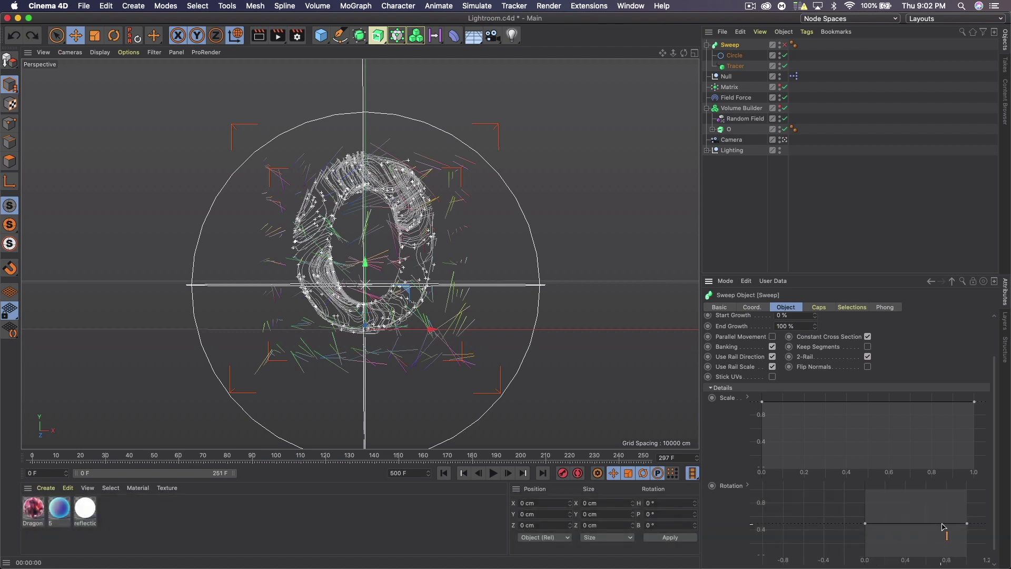
drag(967, 524, 967, 557)
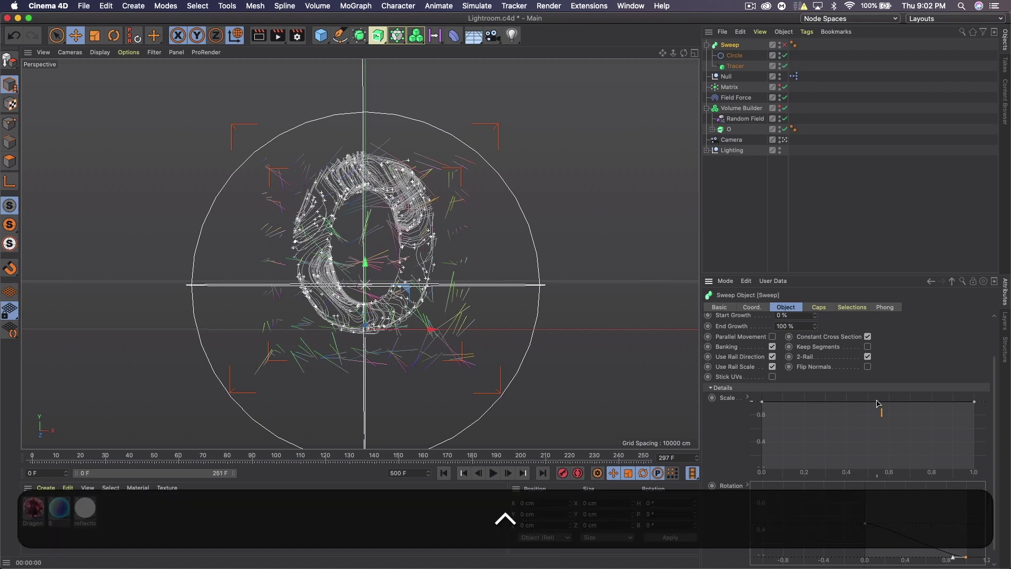
- Add a middle point to the Sweep's Scale curve, lower both end points to 0, and re-enable the Sweep with nothing selected
click(868, 403)
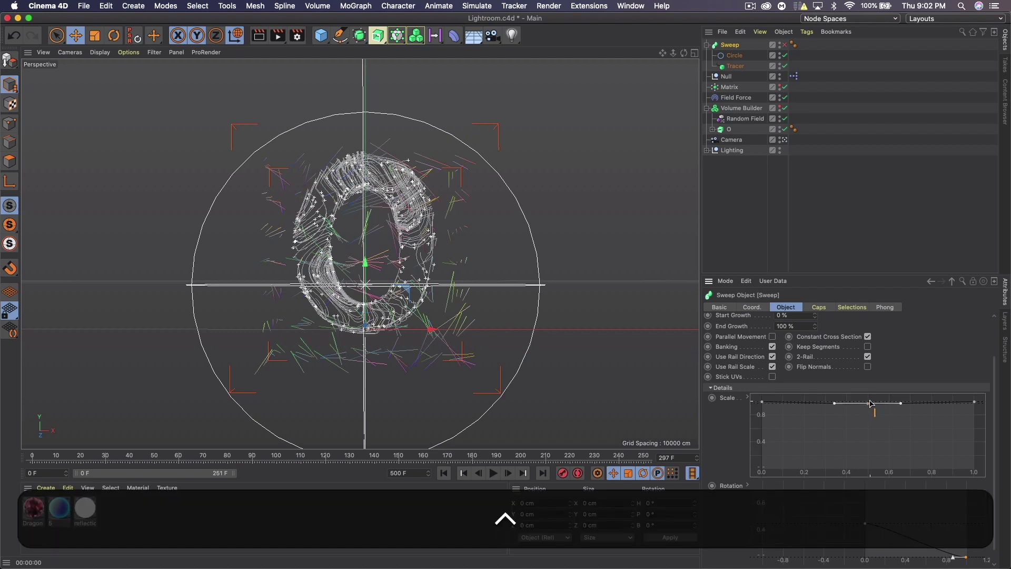
drag(762, 402, 758, 474)
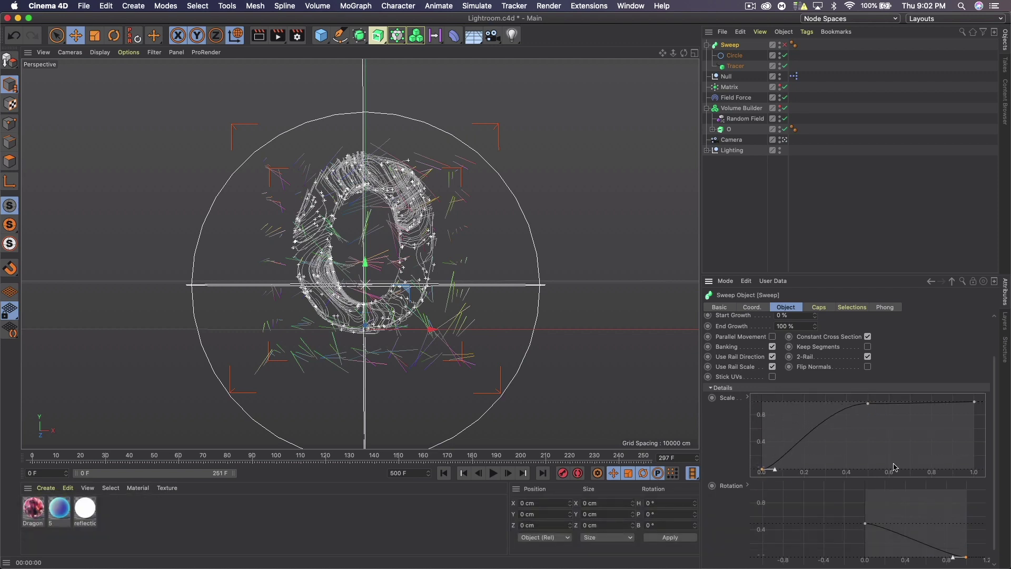
drag(974, 402, 974, 469)
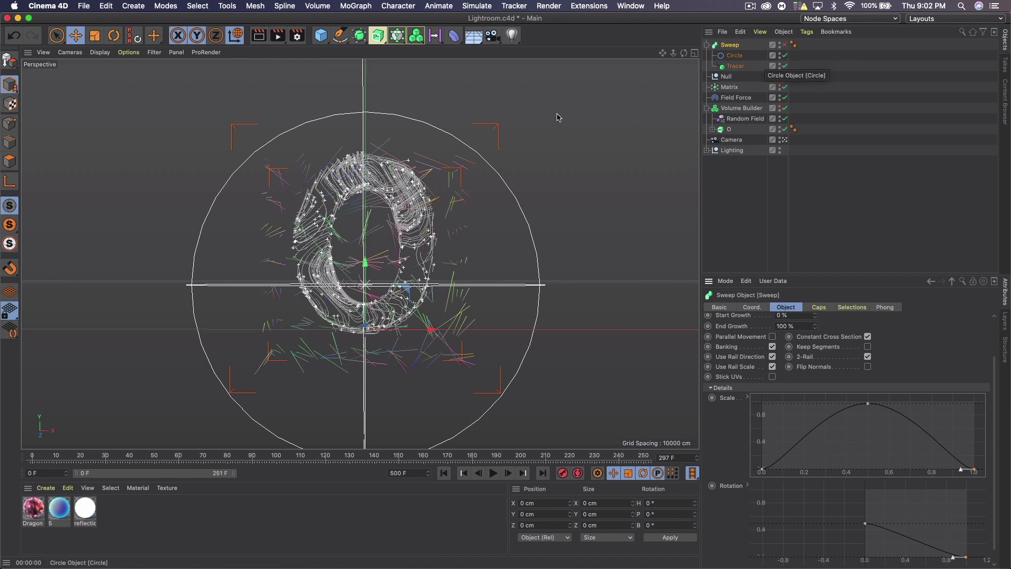
click(785, 45)
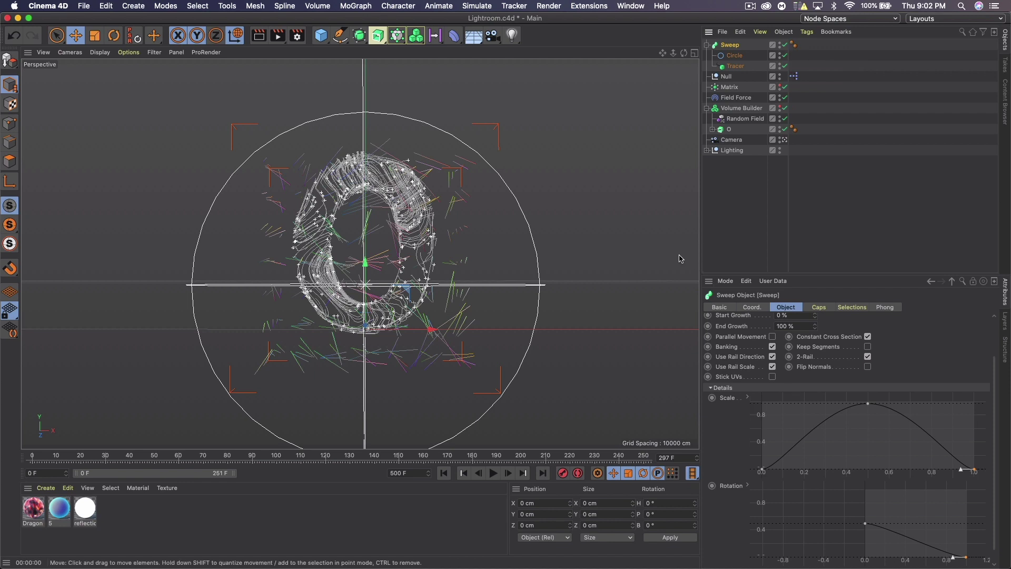
click(557, 219)
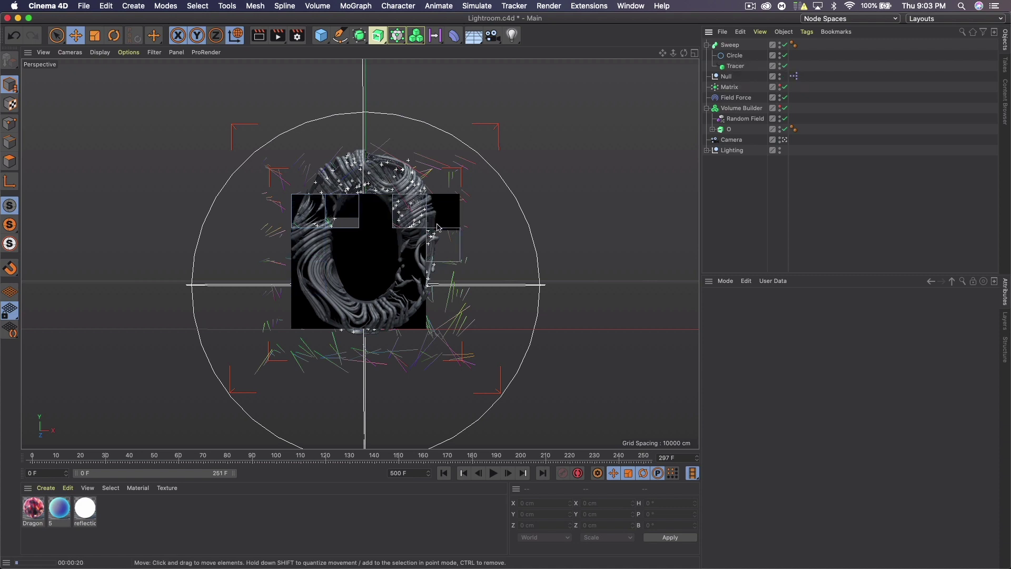
- Select the Tracer, then look at the Field Force With Particles and Tracer tutorial in Chrome and minimize the browser
click(737, 66)
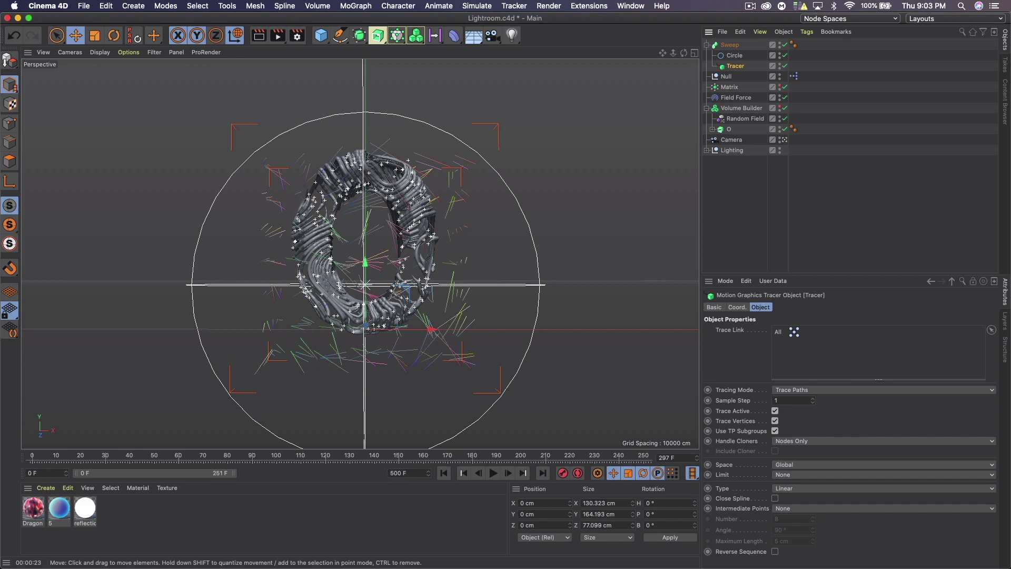
key(super+Tab)
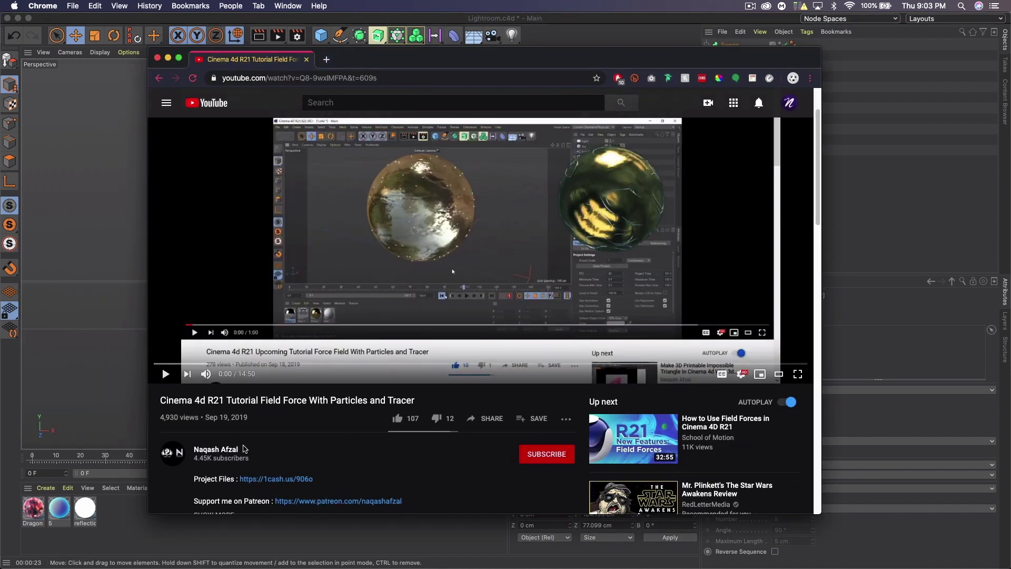
click(168, 58)
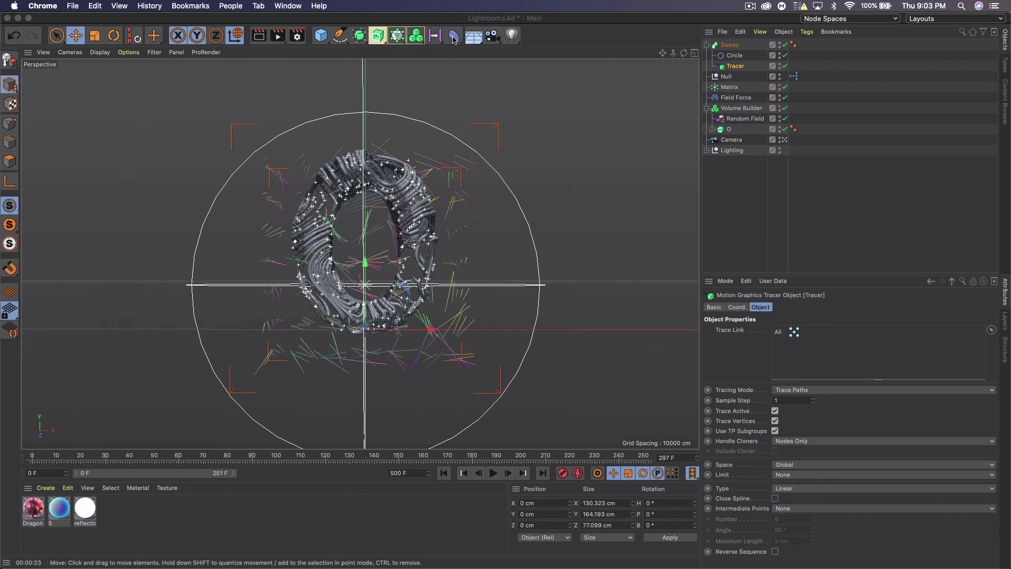
- Add a Displacer deformer and make it a child of the Tracer
click(454, 39)
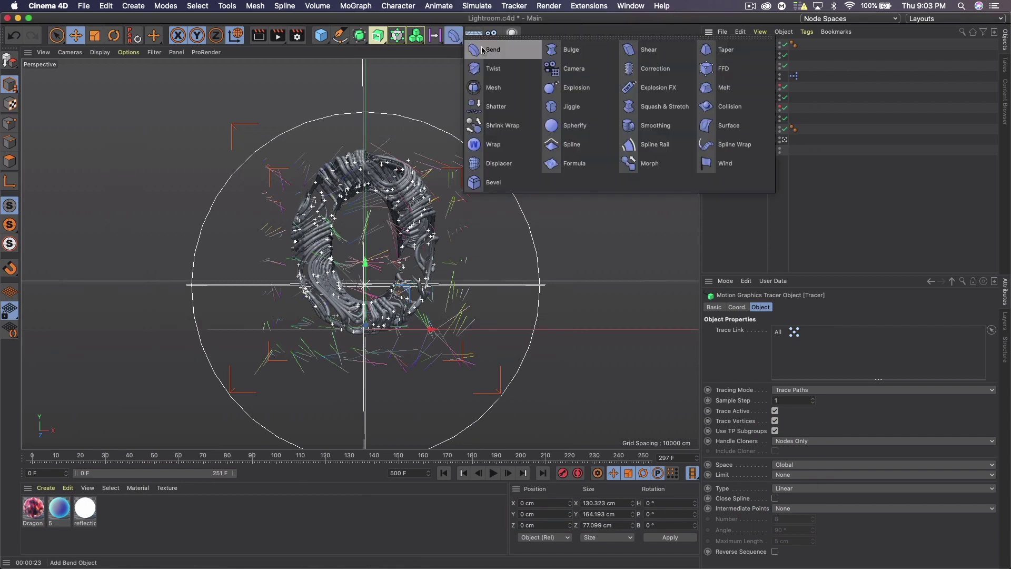
click(490, 164)
drag(740, 47, 740, 79)
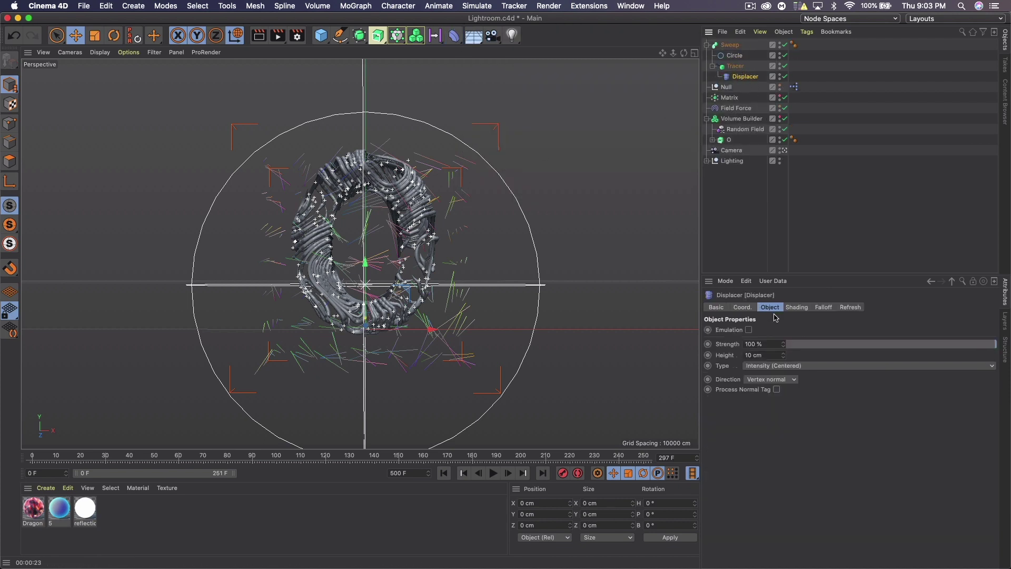
- Load a Noise shader into the Displacer's shading and check its object properties
click(796, 307)
click(743, 341)
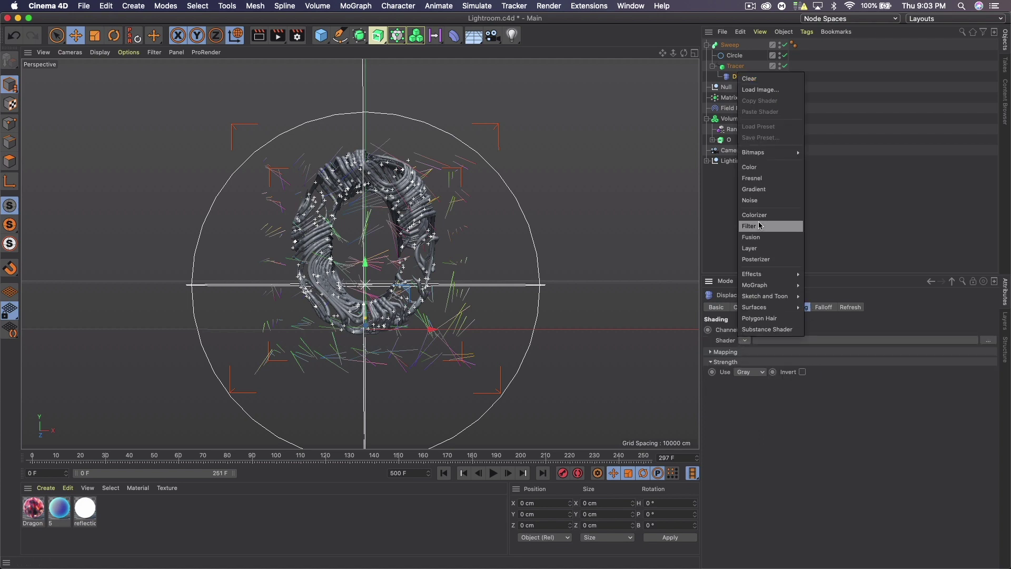
click(759, 197)
click(774, 309)
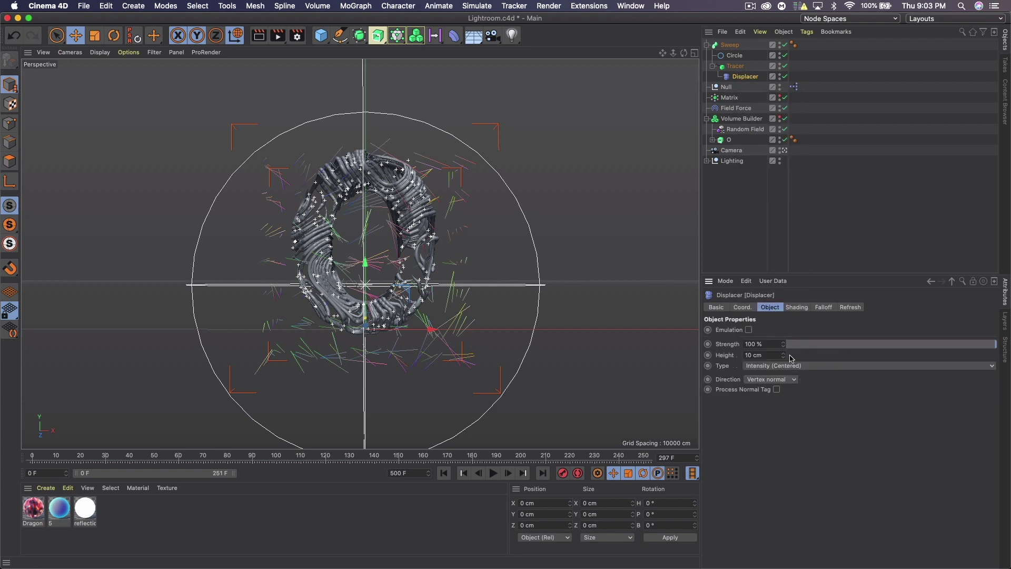
click(791, 308)
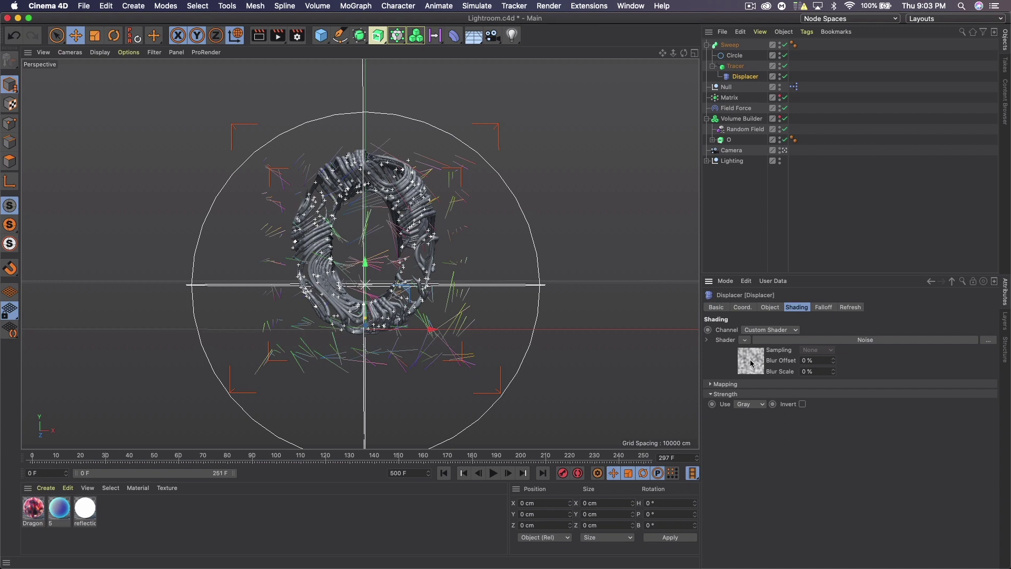
- Look through the noise types available in the Displacer's Noise shader and return to the Displacer settings
click(751, 362)
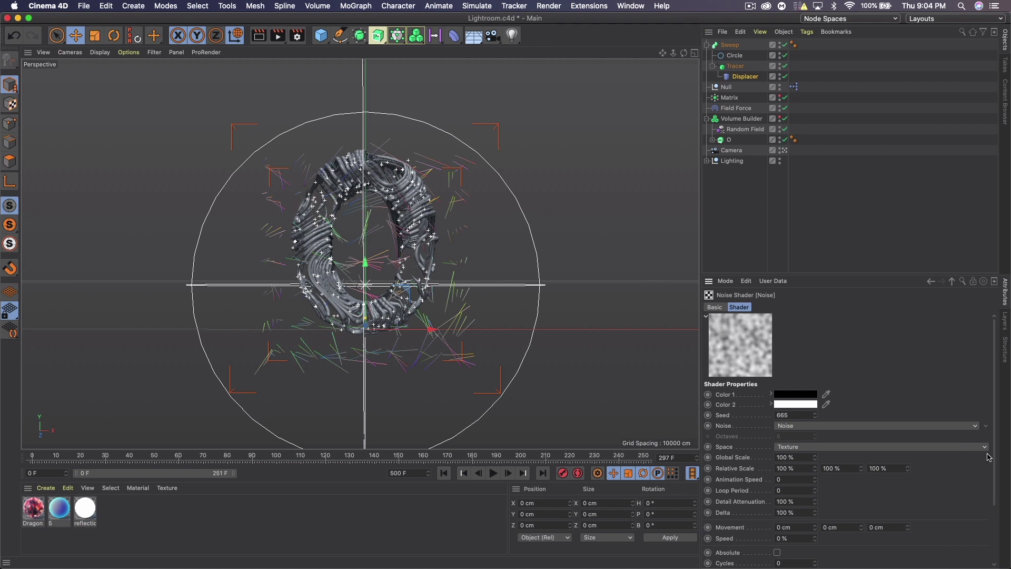
click(986, 426)
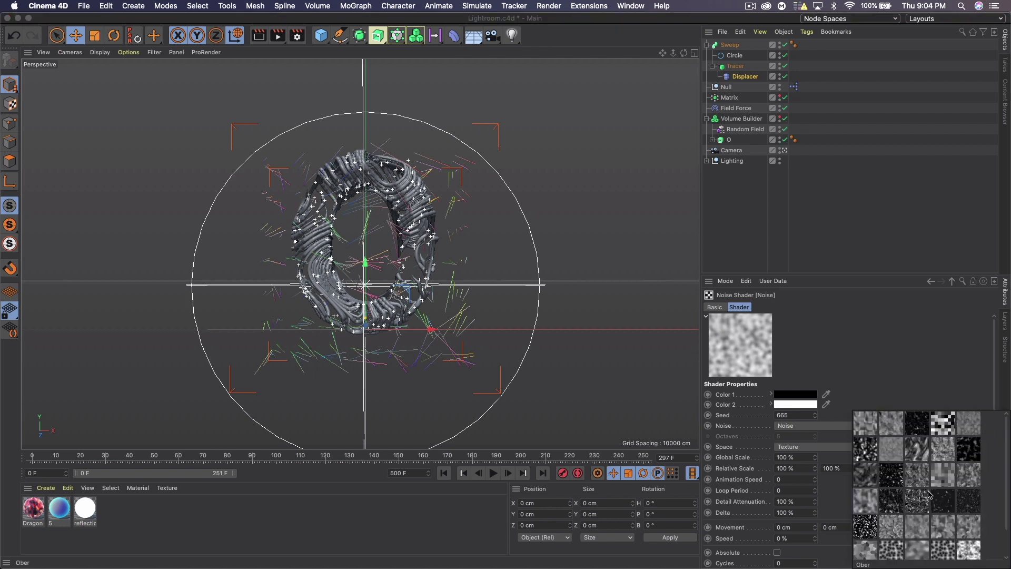
click(951, 281)
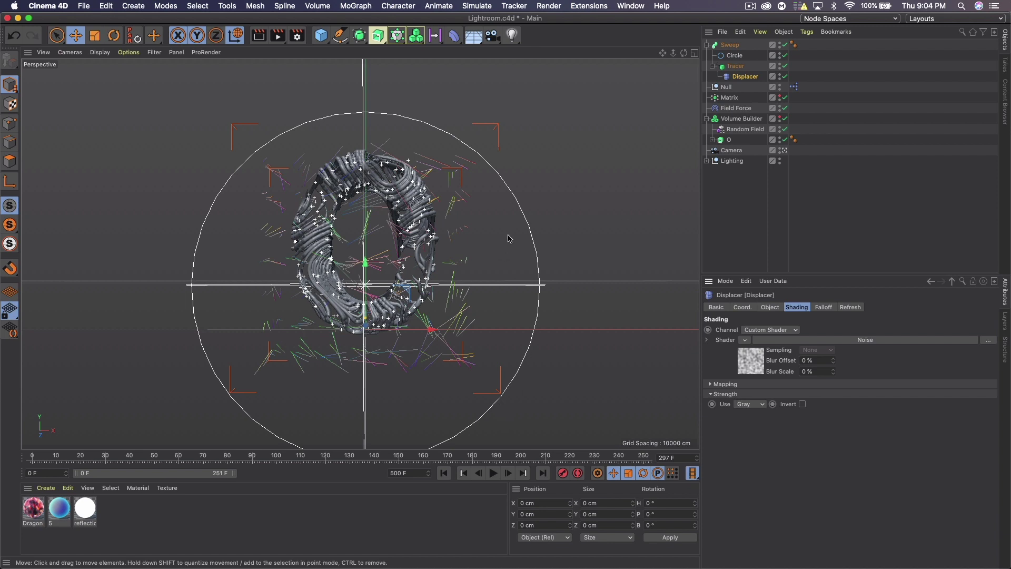
- Switch the Sweep off and on to inspect the displaced strand paths, and render the active view
click(784, 45)
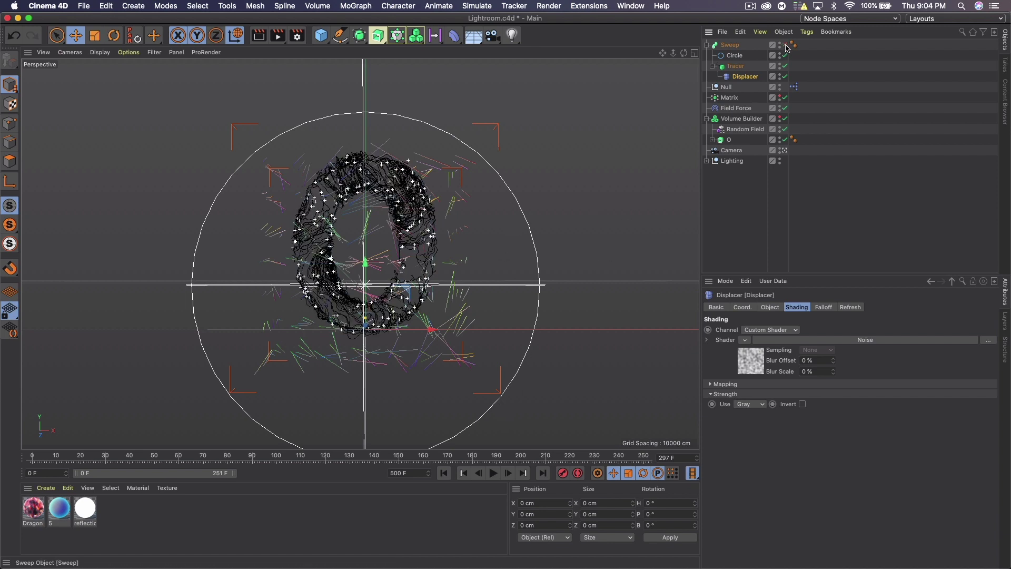
click(784, 77)
click(784, 45)
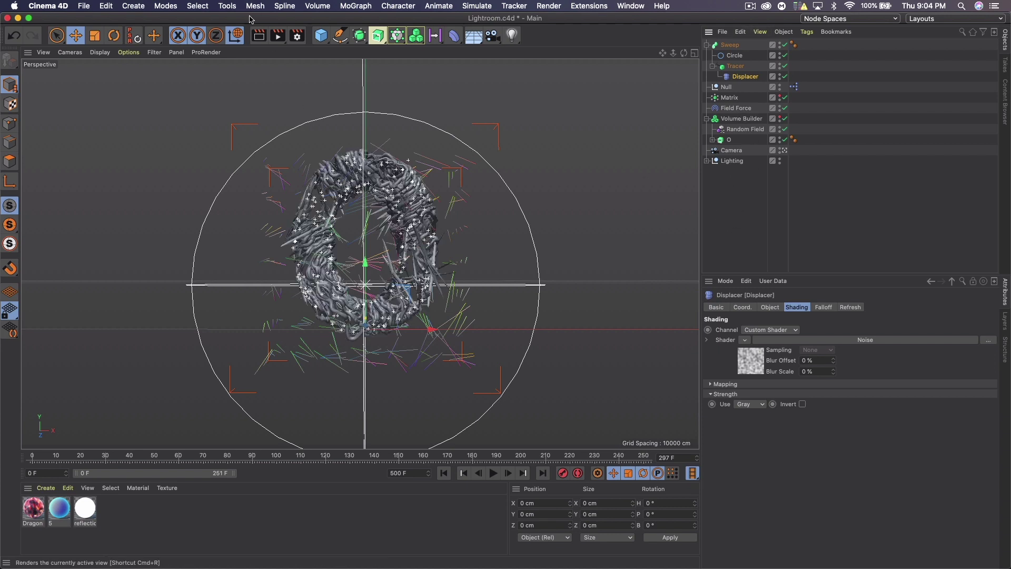
click(260, 38)
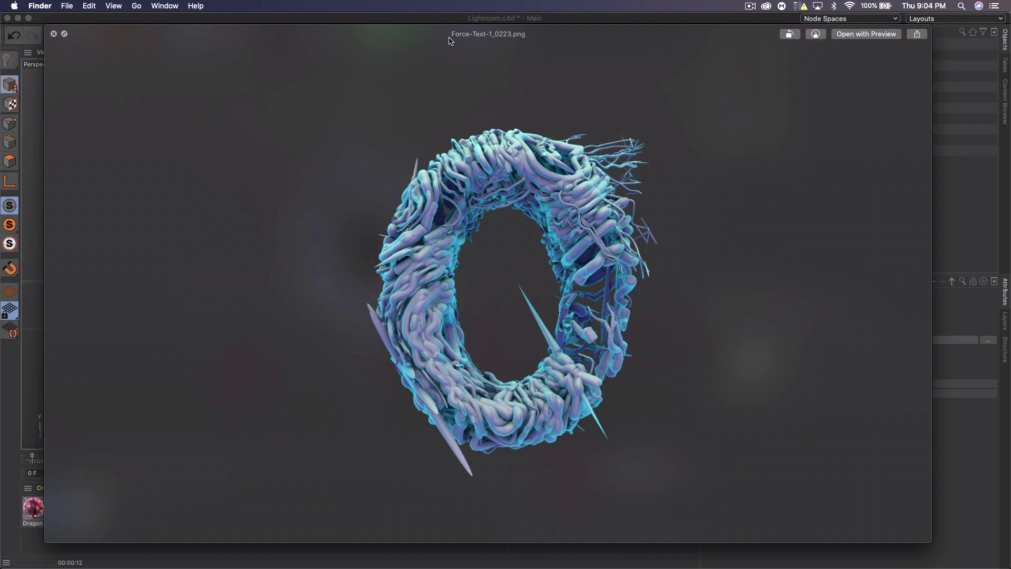
- Examine the finished image Force-Text-1_0223.png in a file preview, close it, and return to Cinema 4D with the Live Selection tool
drag(413, 39, 476, 62)
key(space)
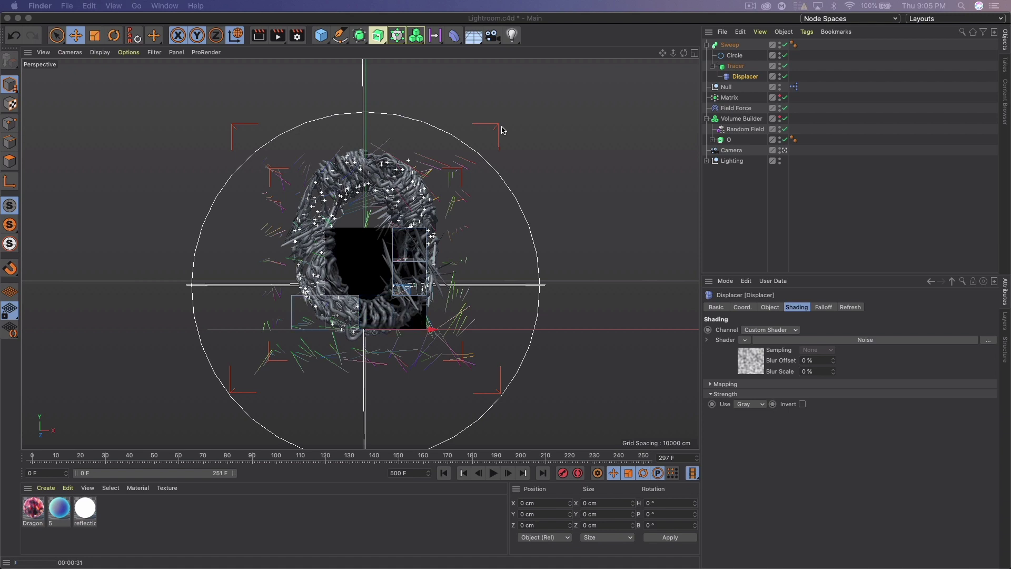
click(503, 130)
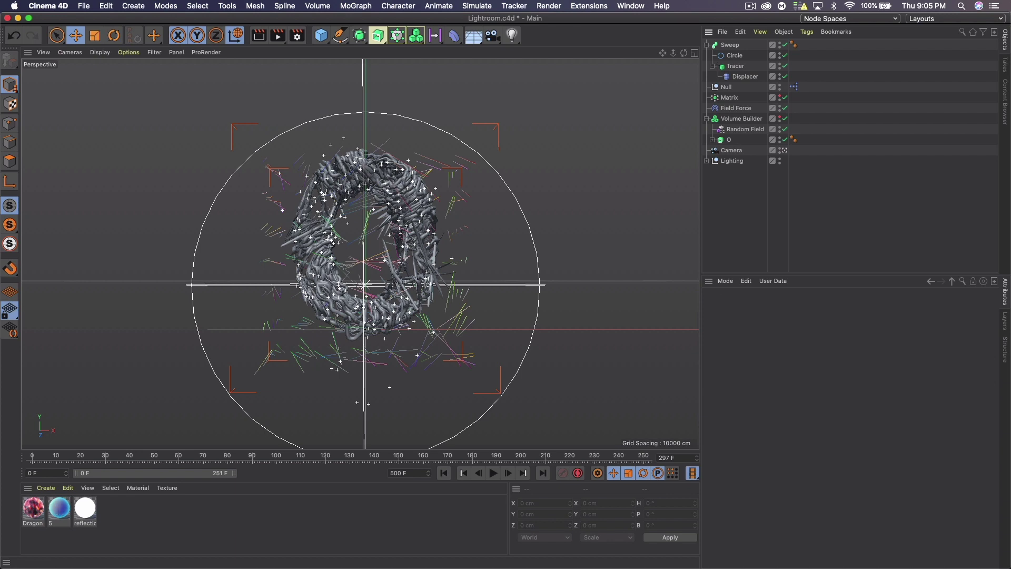
key(9)
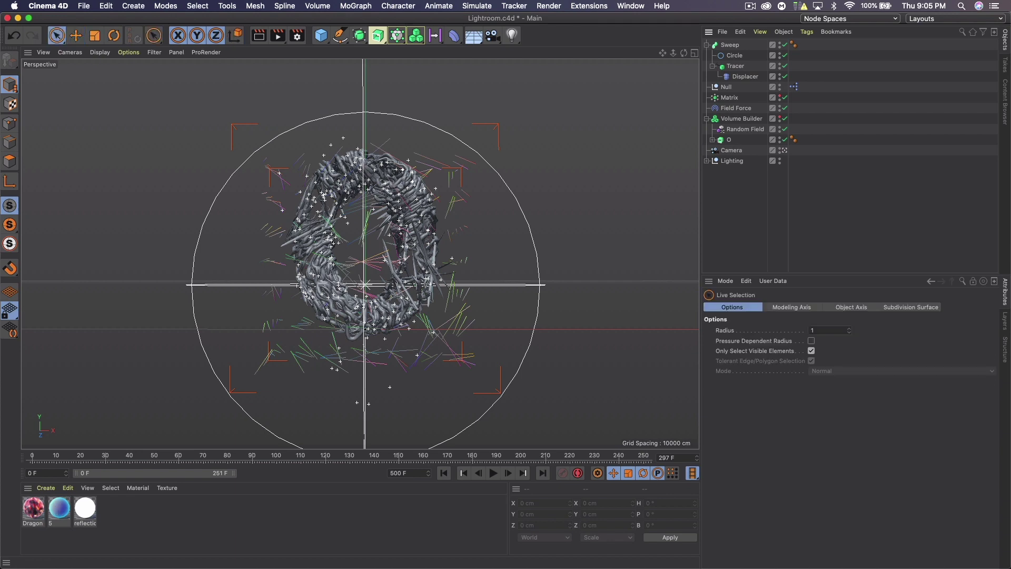
- Browse the finished renders from Force-Text-1_0223.png to Force-Text-8_0201.png in the file preview and close it
key(space)
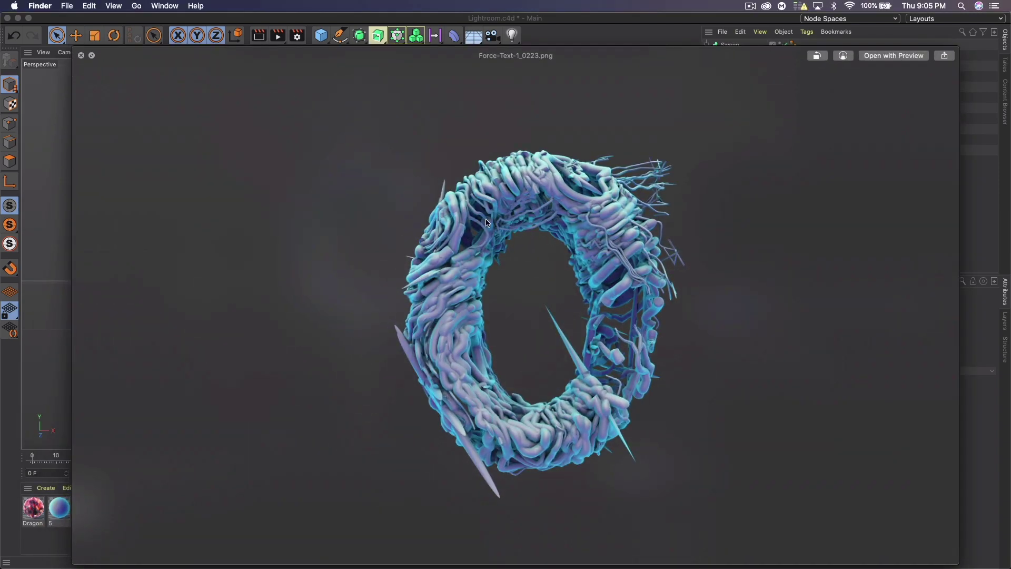
key(Down)
key(Down)
key(Down)
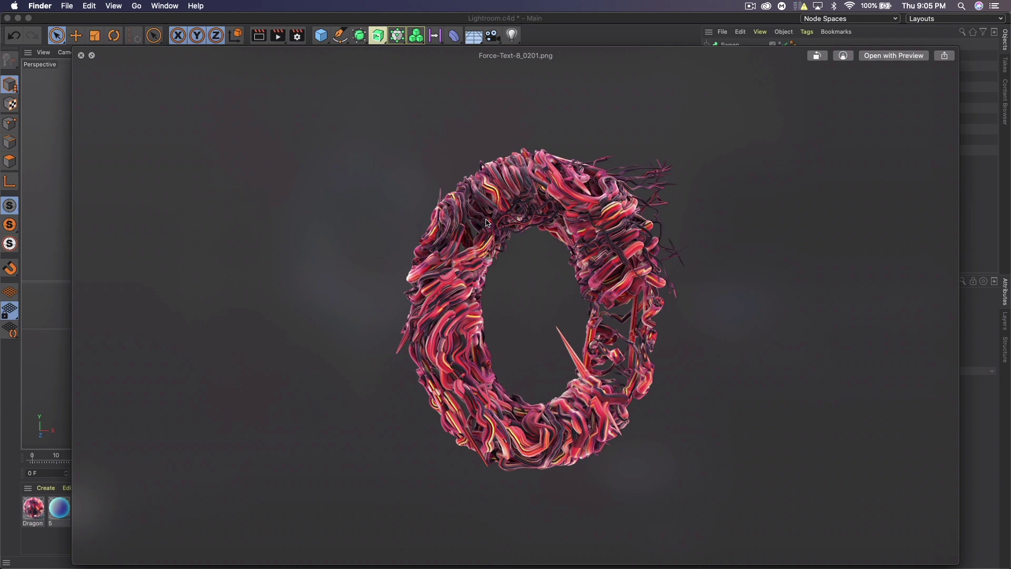
key(space)
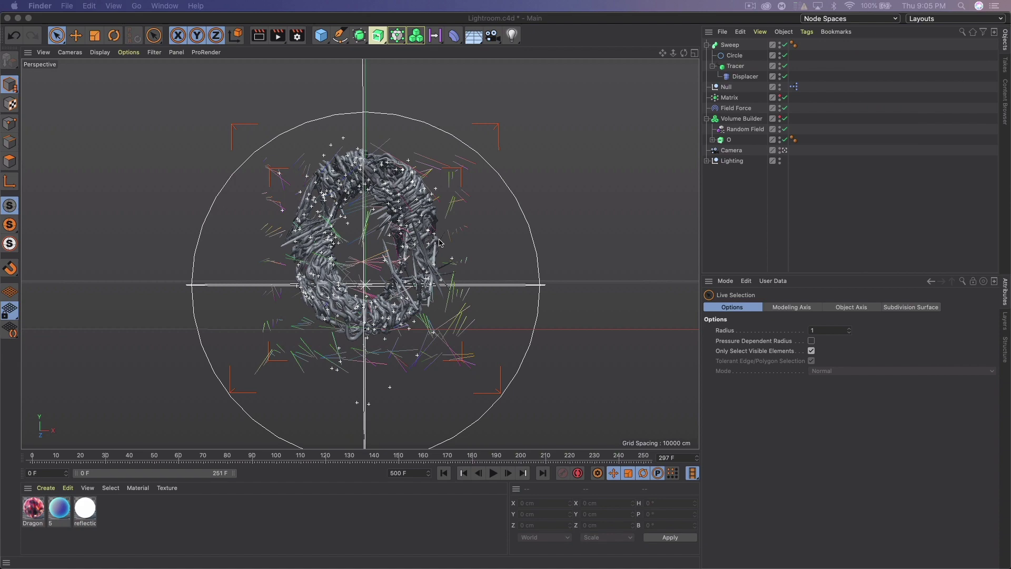